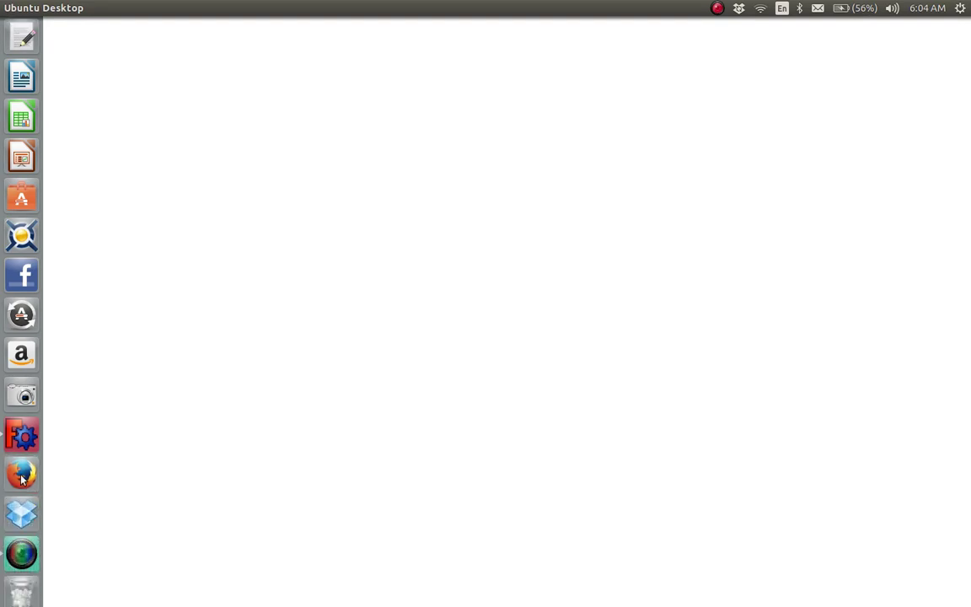
Launch FreeCAD from the Ubuntu launcher
{"action": "left_click", "coordinate": [22, 438]}
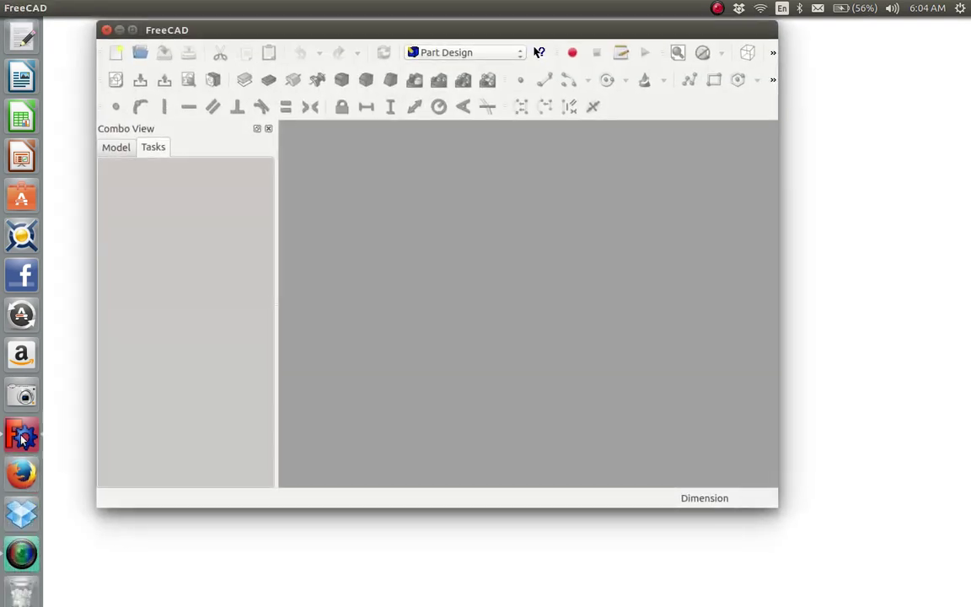
Create a new document, open a sketch on the XY plane and start a rectangle
{"action": "left_click", "coordinate": [112, 58]}
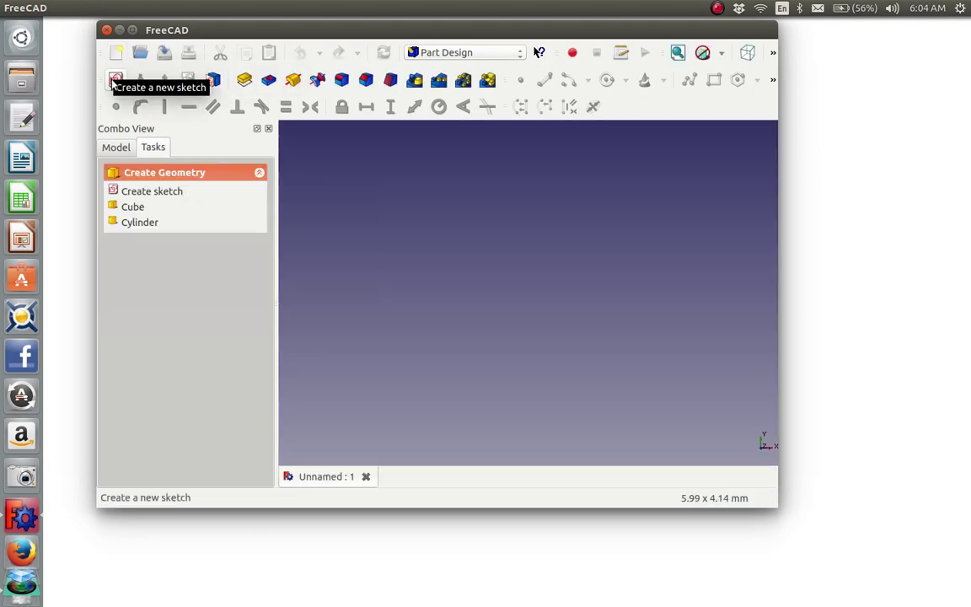
{"action": "left_click", "coordinate": [116, 80]}
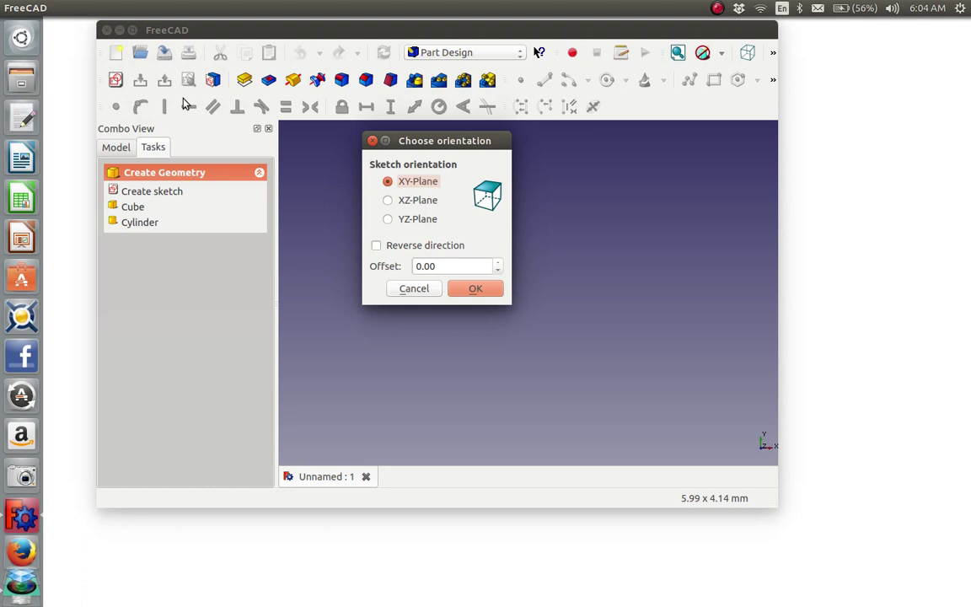
{"action": "left_click", "coordinate": [475, 290]}
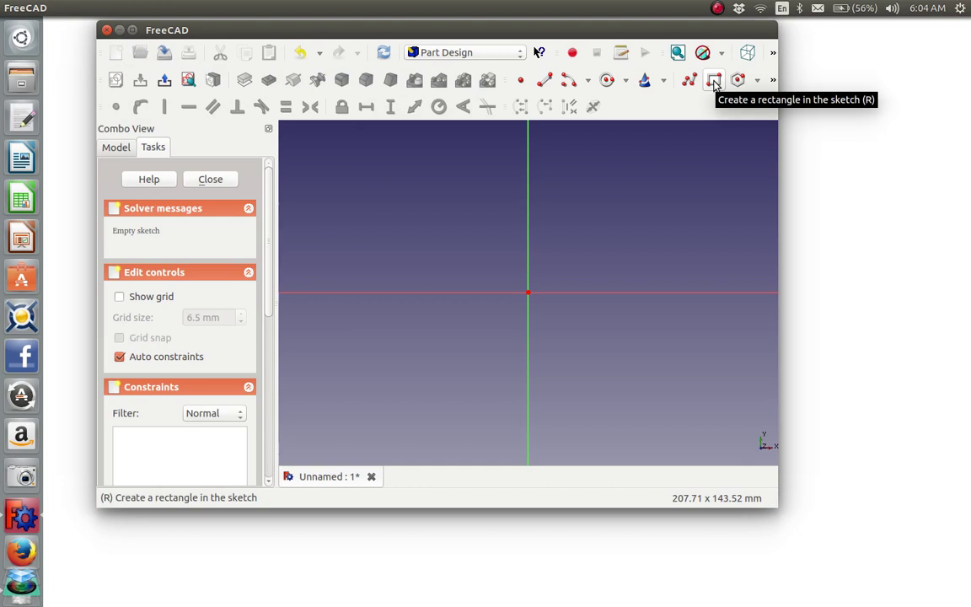
{"action": "left_click", "coordinate": [714, 83]}
{"action": "left_click", "coordinate": [498, 260]}
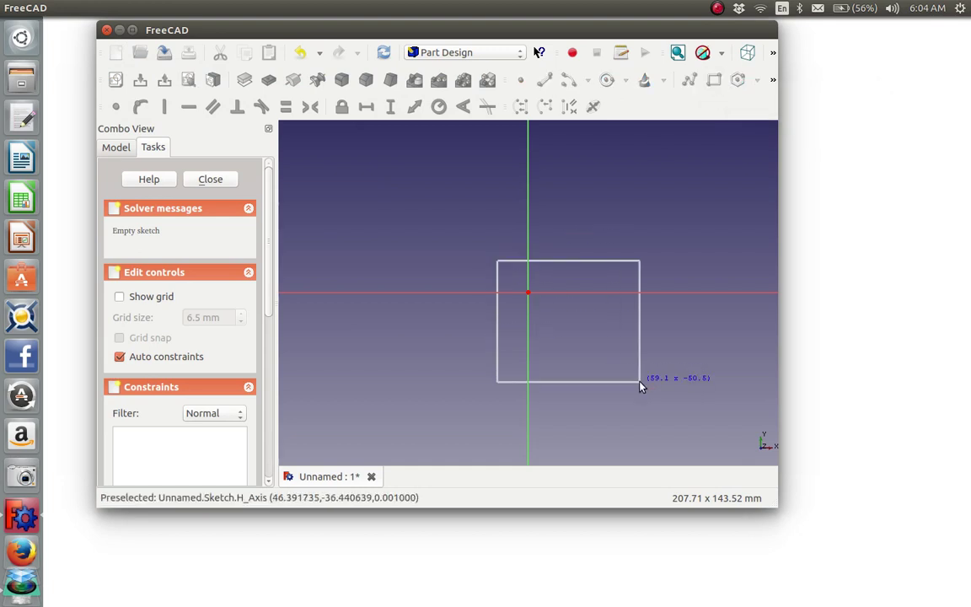
Finish the rectangle, then drag its top, left and right edges outward to enlarge it
{"action": "left_click", "coordinate": [640, 383]}
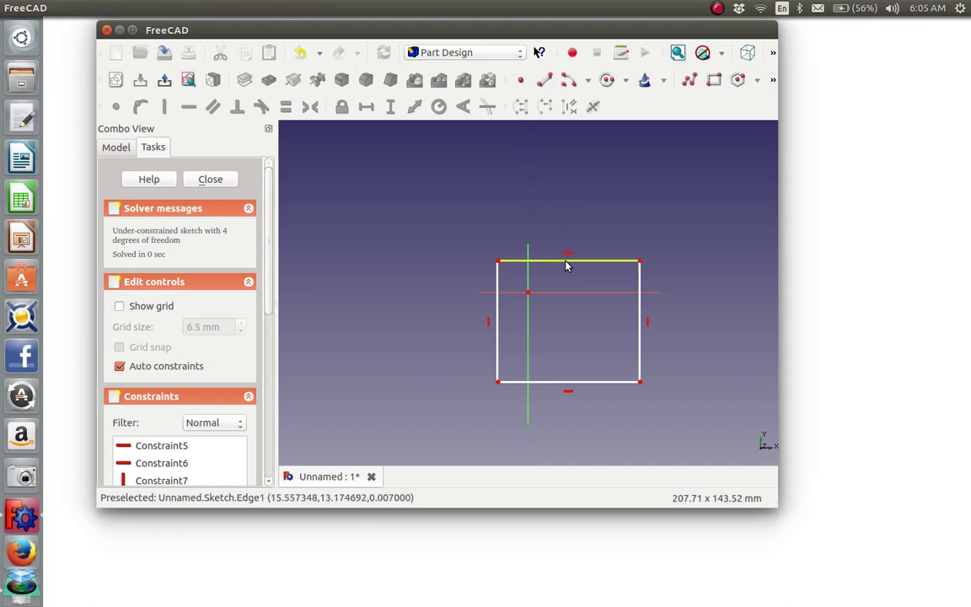
{"action": "left_click_drag", "start_coordinate": [566, 266], "coordinate": [562, 199]}
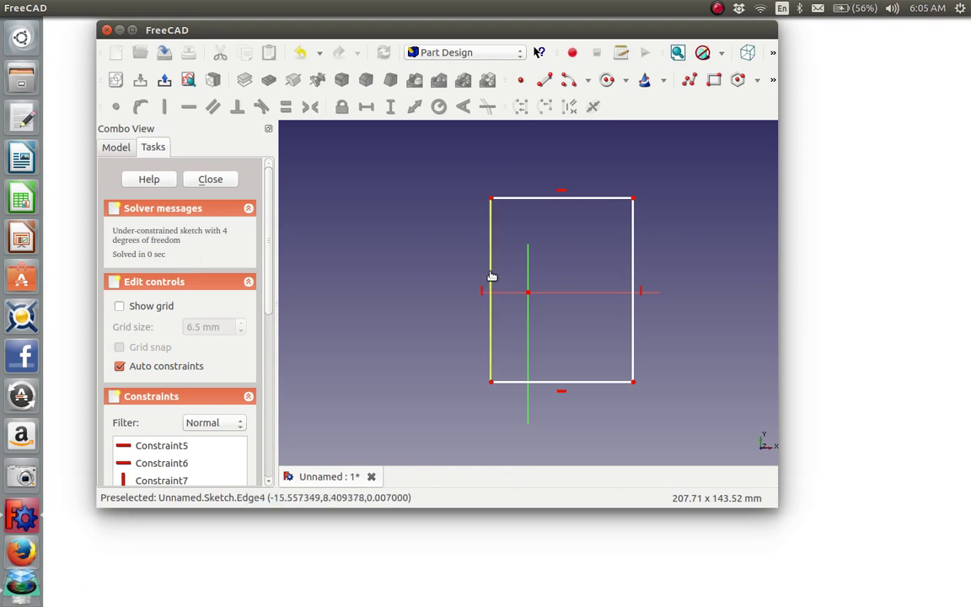
{"action": "left_click_drag", "start_coordinate": [494, 278], "coordinate": [418, 278]}
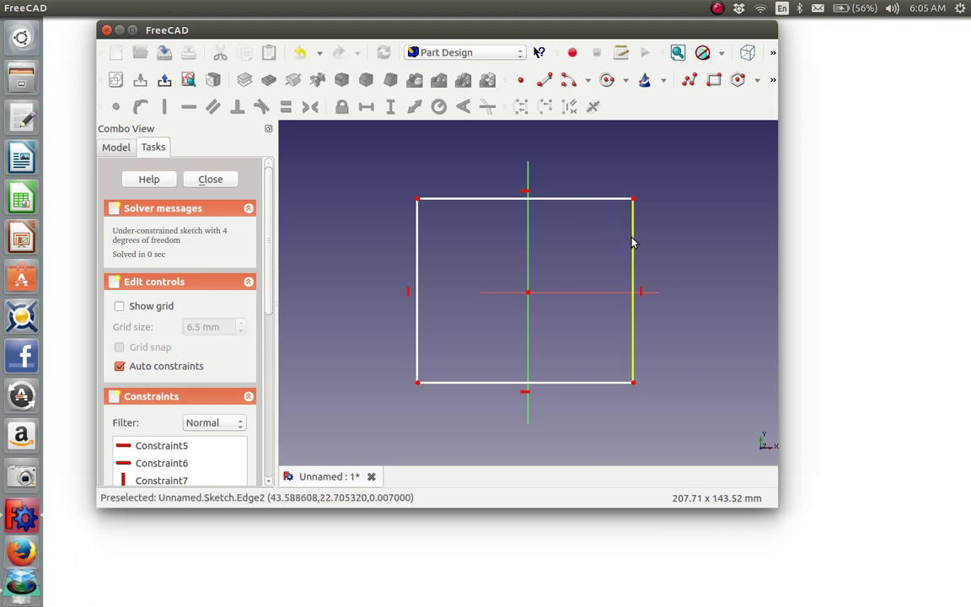
{"action": "mouse_move", "coordinate": [633, 243]}
{"action": "left_mouse_down"}
{"action": "mouse_move", "coordinate": [672, 239]}
{"action": "mouse_move", "coordinate": [613, 251]}
{"action": "mouse_move", "coordinate": [655, 247]}
{"action": "left_mouse_up"}
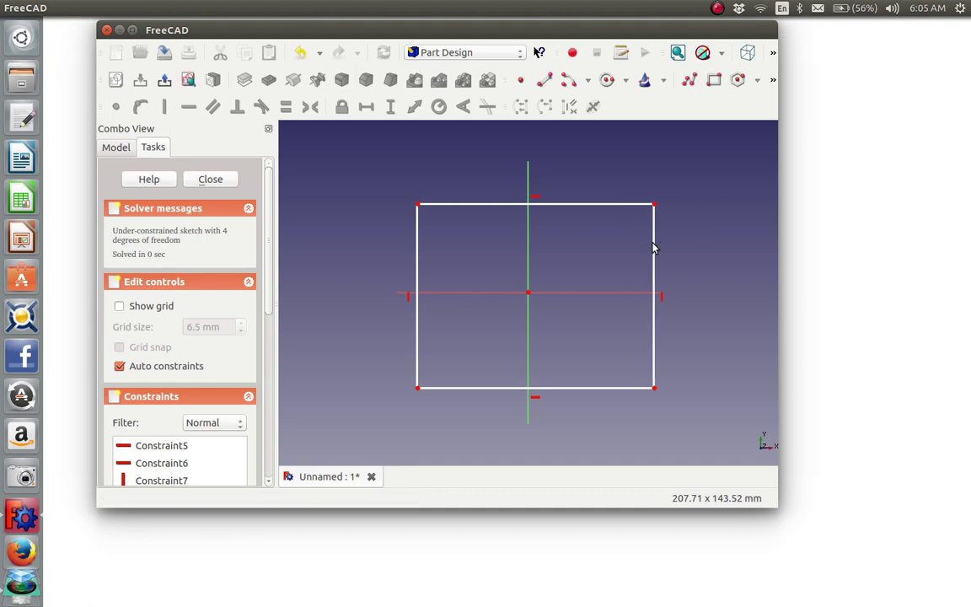
{"action": "left_click", "coordinate": [601, 205]}
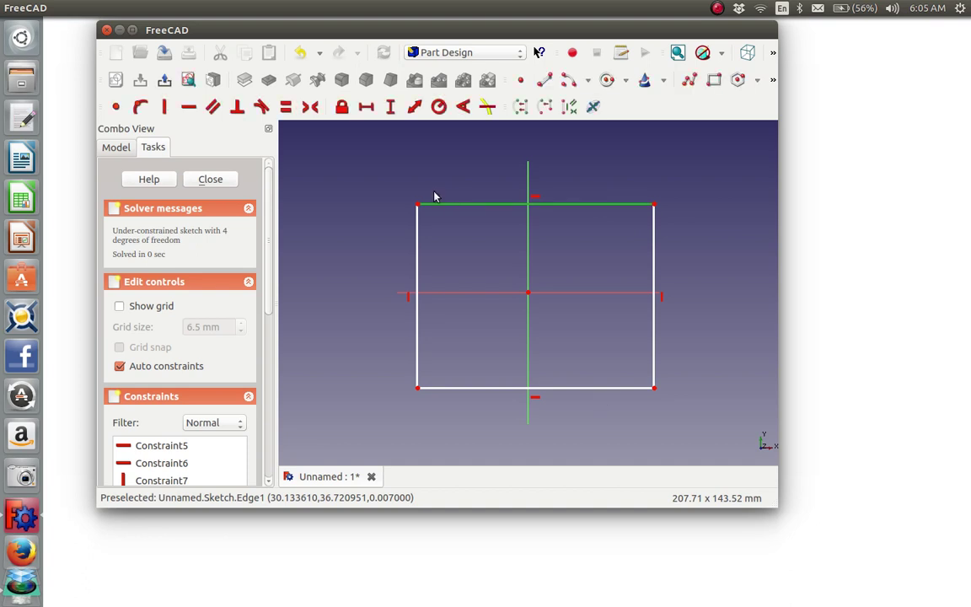
Dimension the rectangle 44 mm wide on its top edge and 39 mm tall on its right edge
{"action": "left_click", "coordinate": [366, 107]}
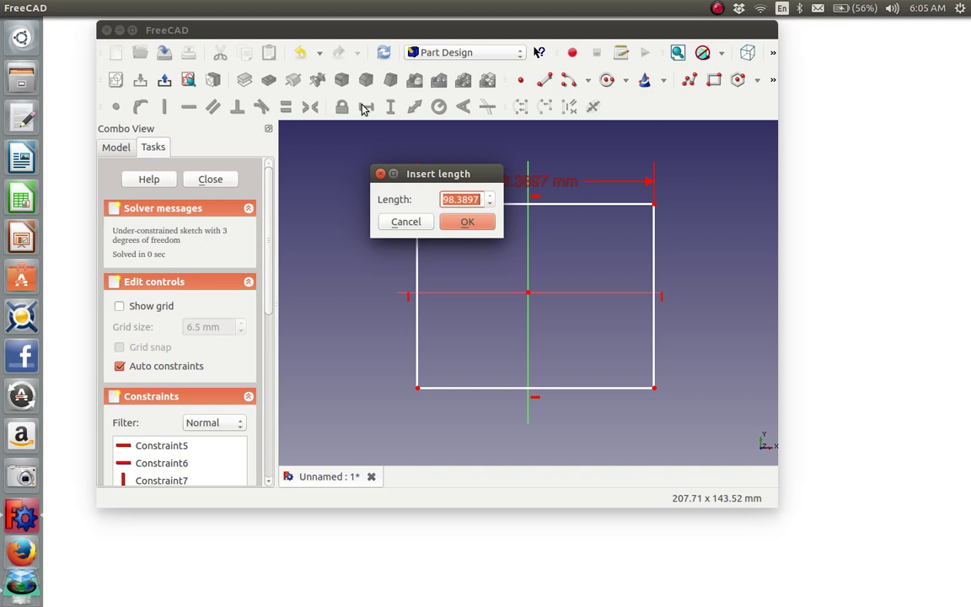
{"action": "type", "text": "44"}
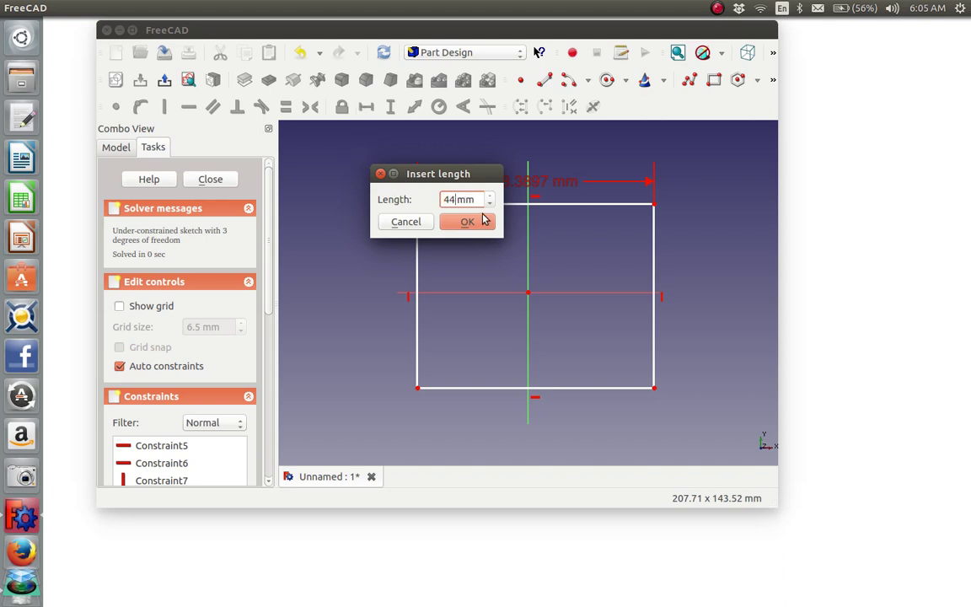
{"action": "left_click", "coordinate": [484, 221]}
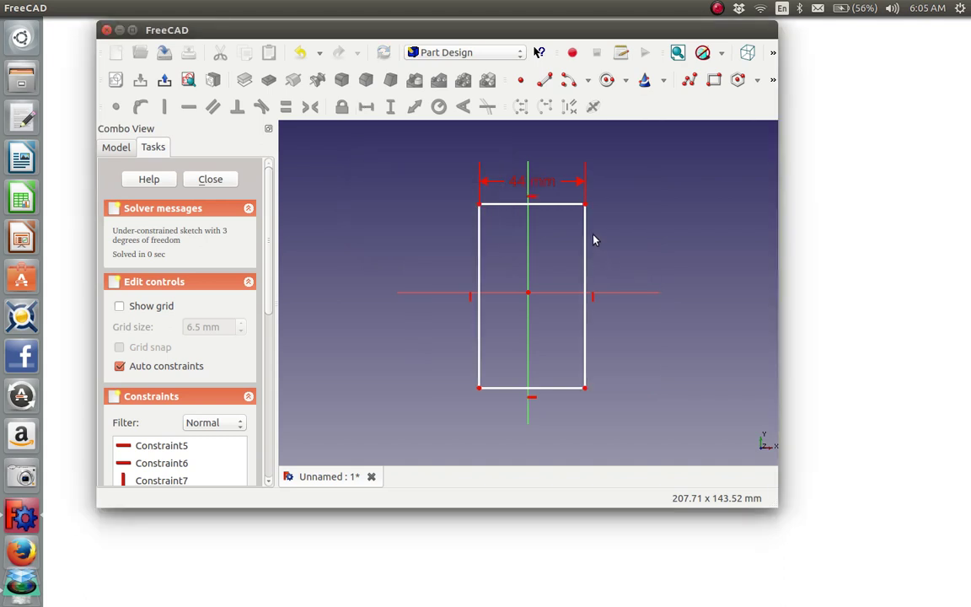
{"action": "left_click_drag", "start_coordinate": [651, 230], "coordinate": [562, 251]}
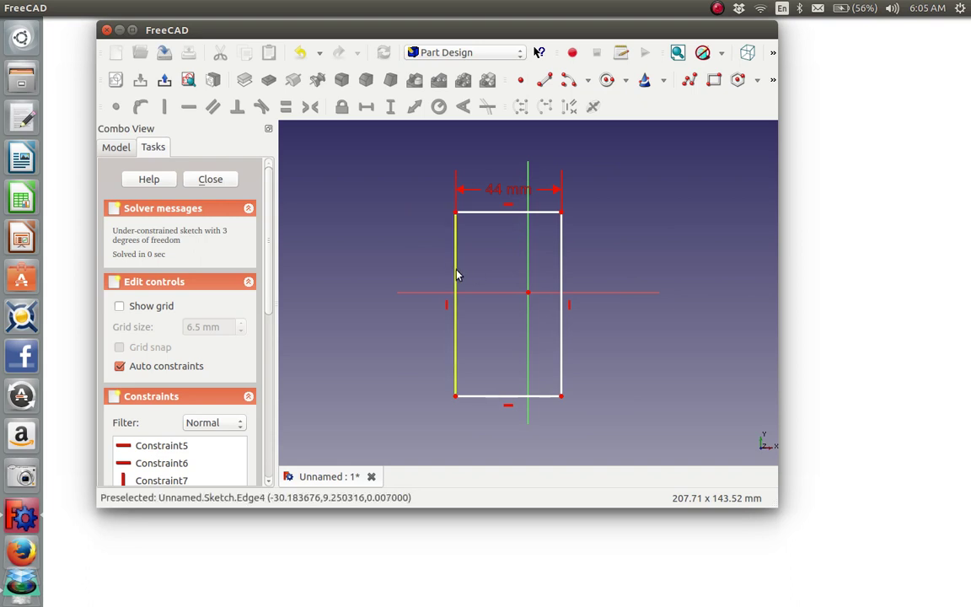
{"action": "left_click", "coordinate": [562, 269]}
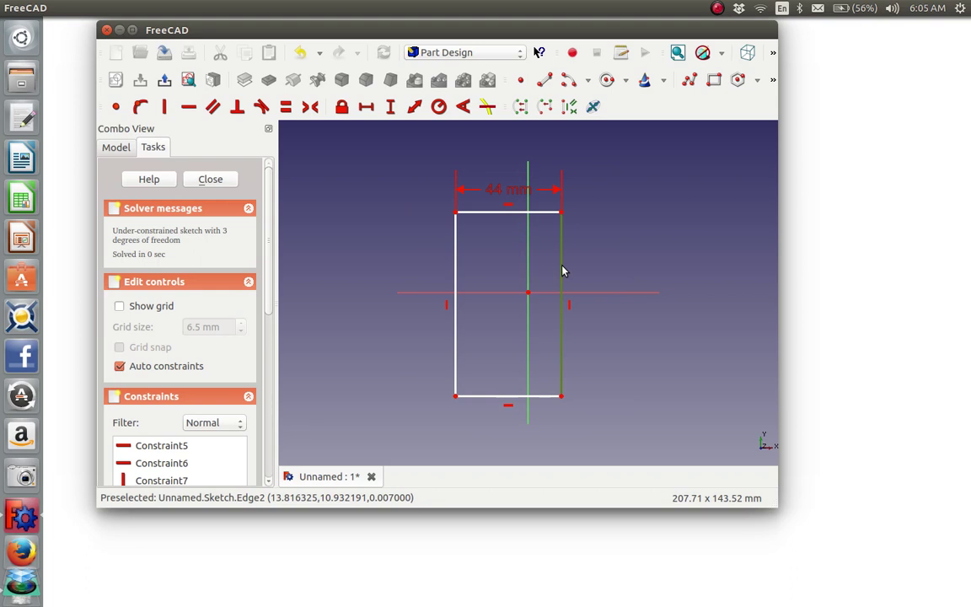
{"action": "left_click", "coordinate": [390, 107]}
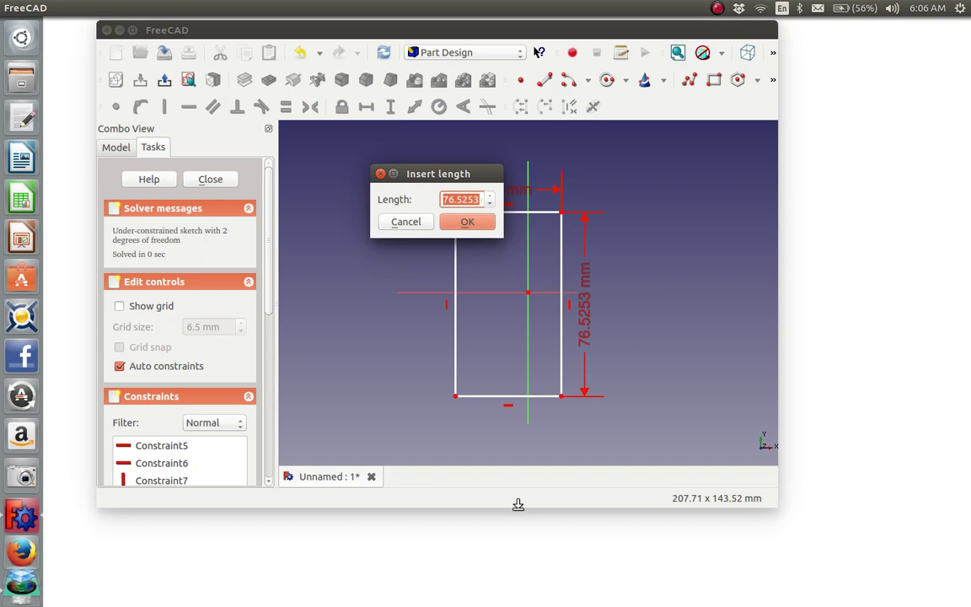
{"action": "type", "text": "39"}
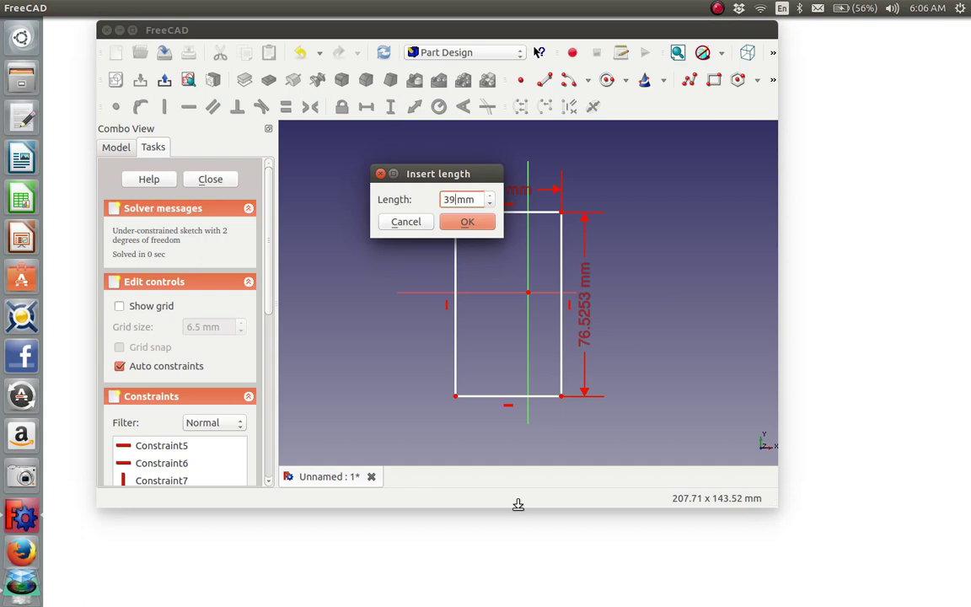
{"action": "left_click", "coordinate": [467, 222]}
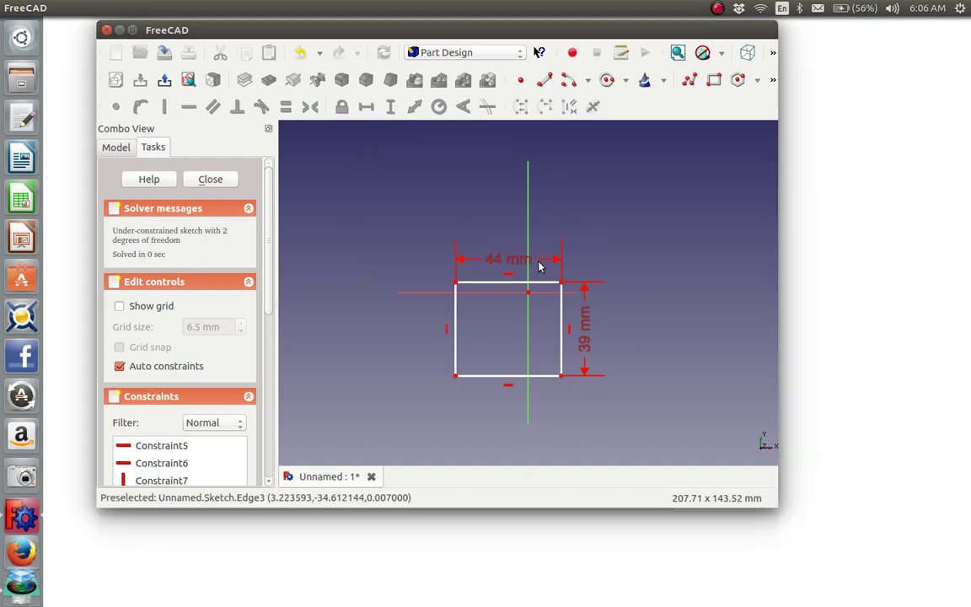
Make two opposite rectangle corners symmetric about the origin so the sketch is fully constrained
{"action": "mouse_move", "coordinate": [549, 282]}
{"action": "left_mouse_down"}
{"action": "mouse_move", "coordinate": [490, 217]}
{"action": "mouse_move", "coordinate": [686, 229]}
{"action": "mouse_move", "coordinate": [590, 267]}
{"action": "mouse_move", "coordinate": [644, 269]}
{"action": "mouse_move", "coordinate": [571, 242]}
{"action": "left_mouse_up"}
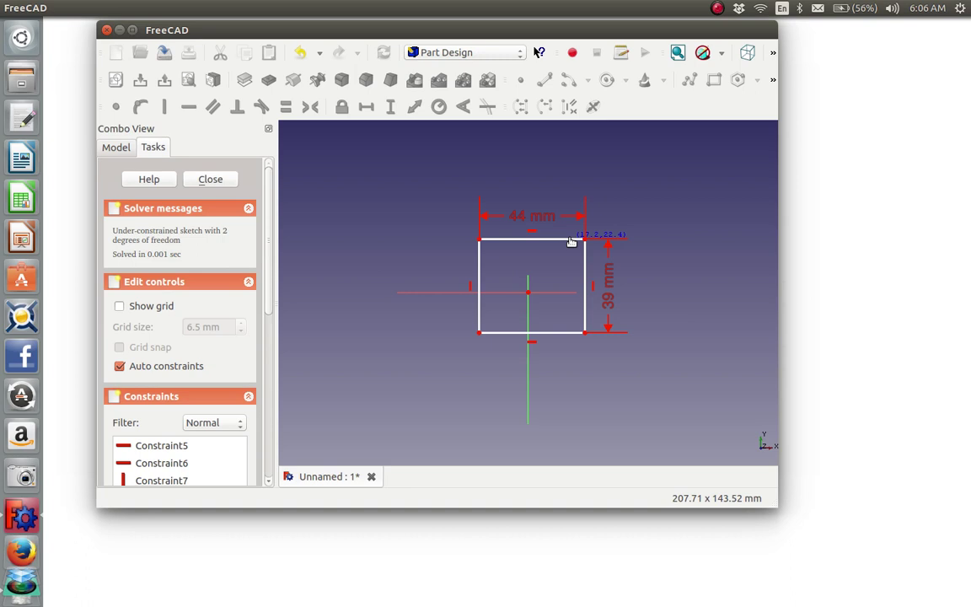
{"action": "mouse_move", "coordinate": [572, 242]}
{"action": "left_mouse_down"}
{"action": "mouse_move", "coordinate": [538, 260]}
{"action": "mouse_move", "coordinate": [540, 246]}
{"action": "left_mouse_up"}
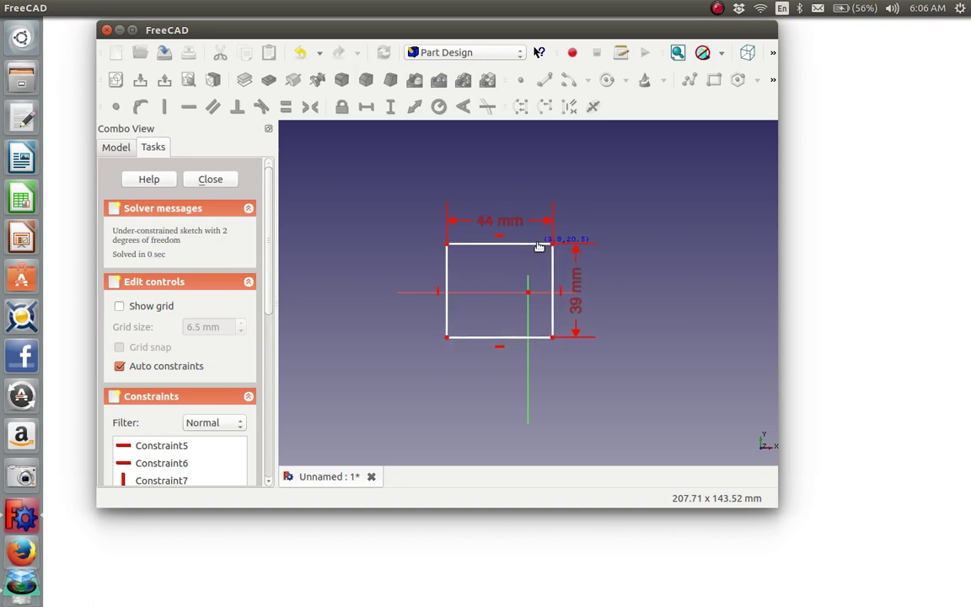
{"action": "left_click", "coordinate": [531, 301]}
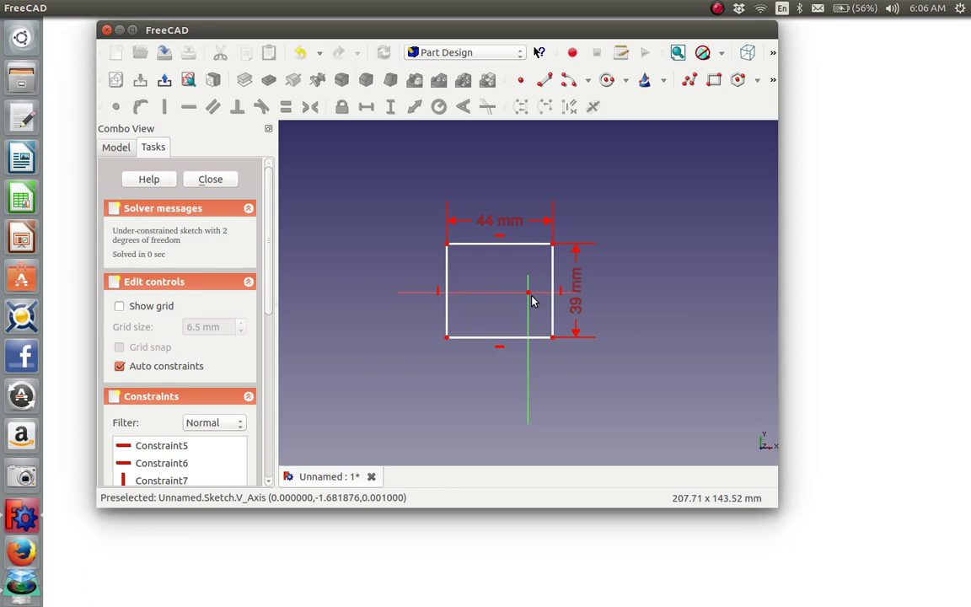
{"action": "left_click", "coordinate": [554, 249]}
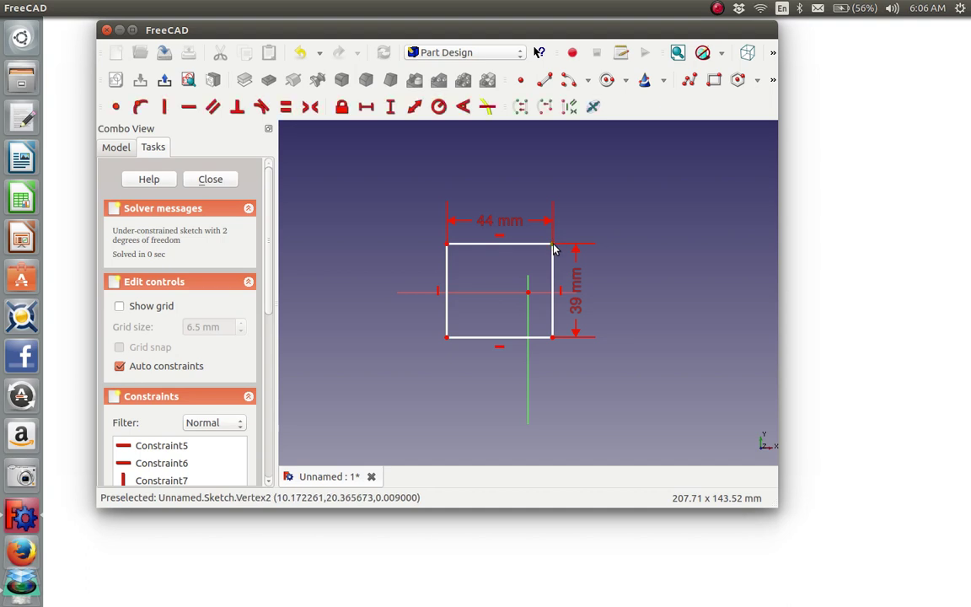
{"action": "left_click", "coordinate": [447, 338]}
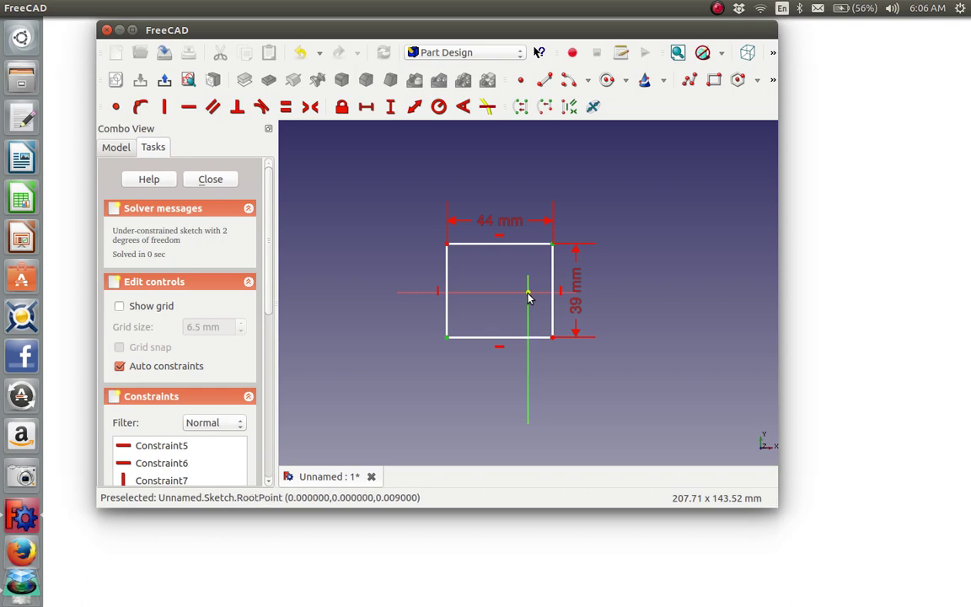
{"action": "left_click", "coordinate": [311, 108]}
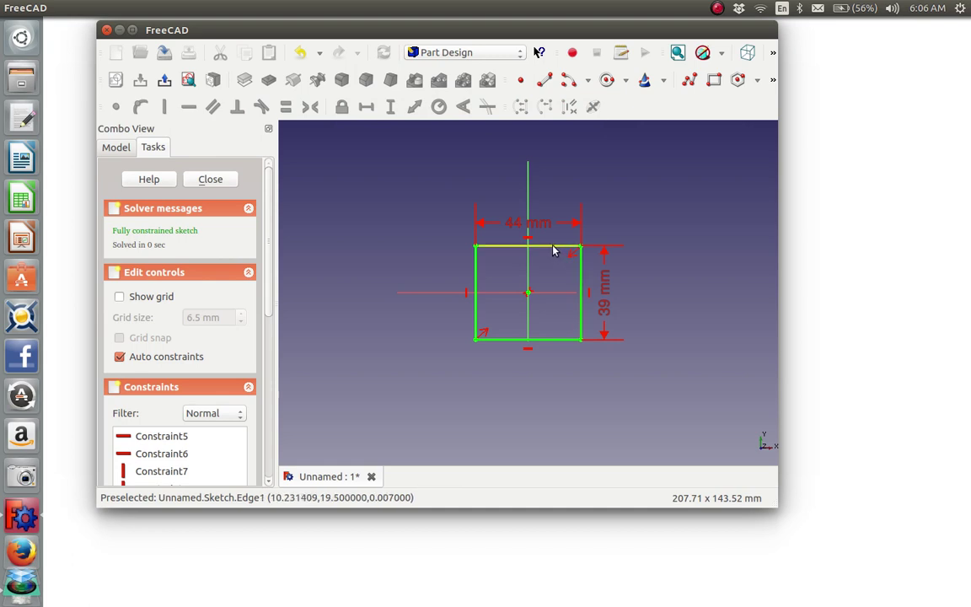
{"action": "key", "text": "l"}
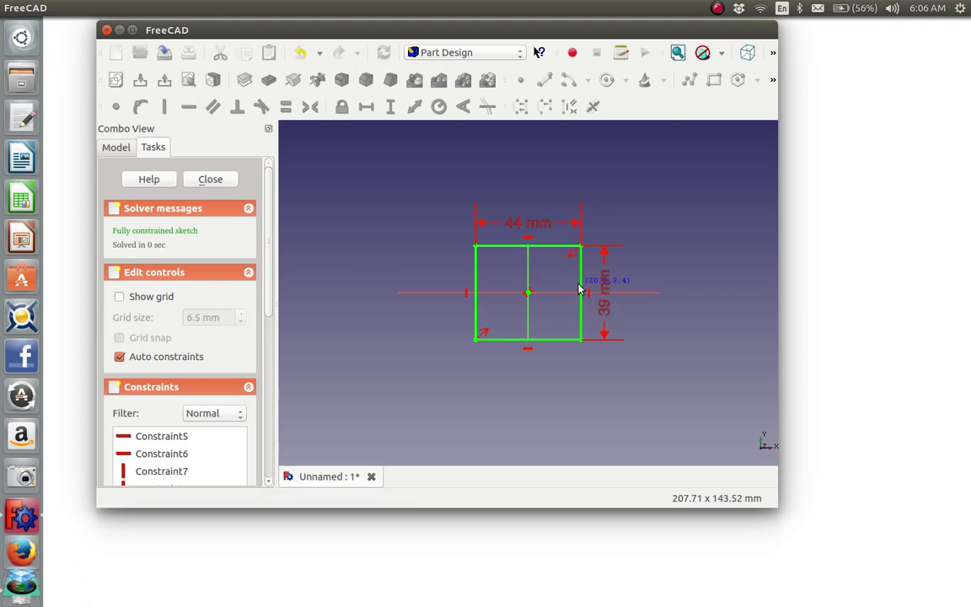
{"action": "key", "text": "Escape"}
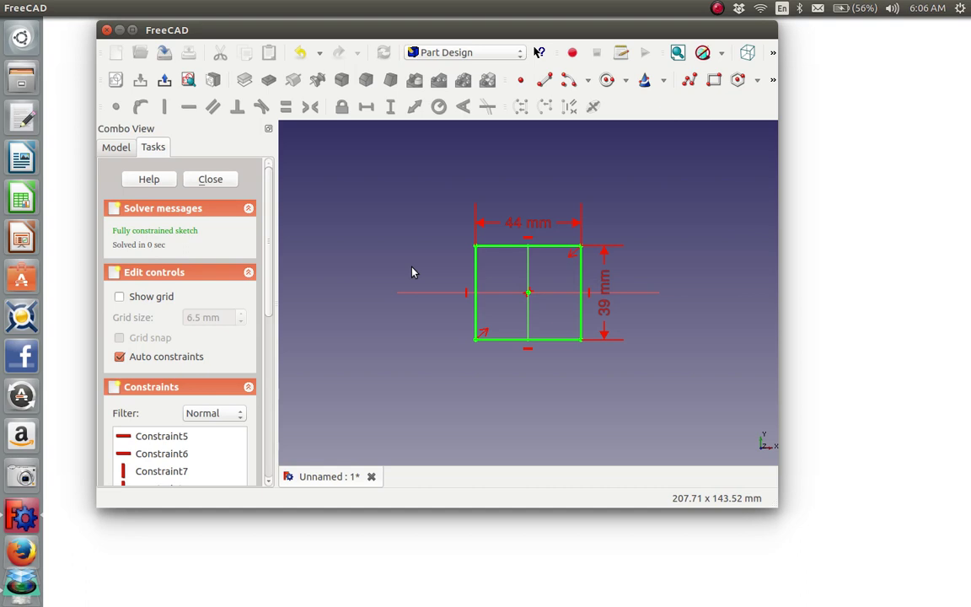
Close the sketch and rename it to 'Base' in the model tree
{"action": "left_click", "coordinate": [202, 180]}
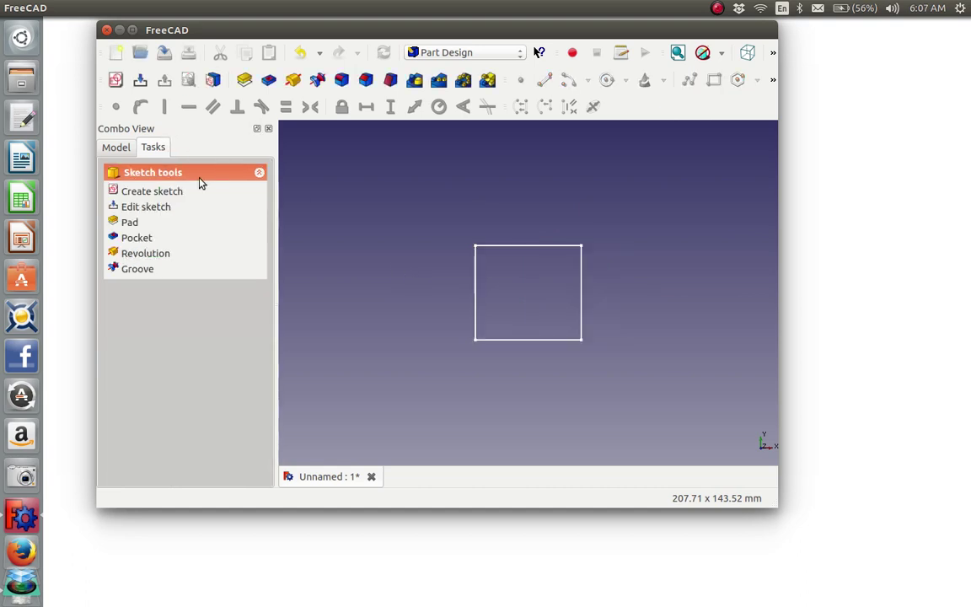
{"action": "left_click", "coordinate": [110, 147]}
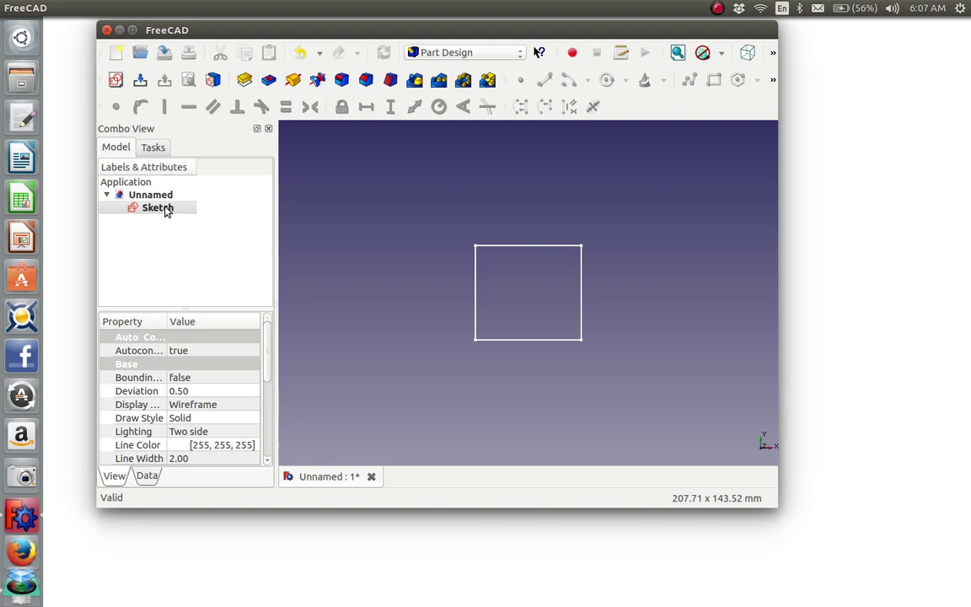
{"action": "right_click", "coordinate": [166, 211]}
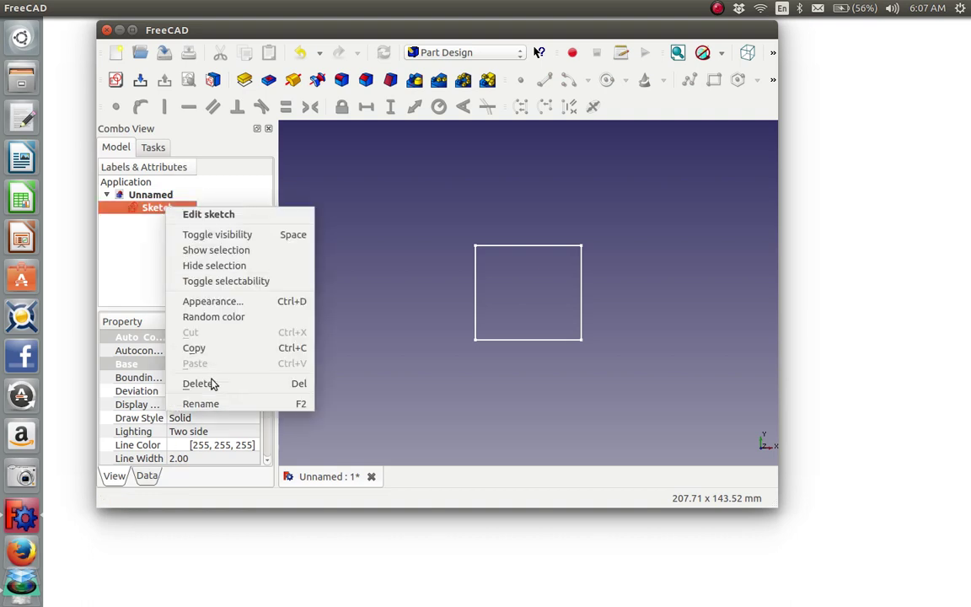
{"action": "left_click", "coordinate": [200, 404]}
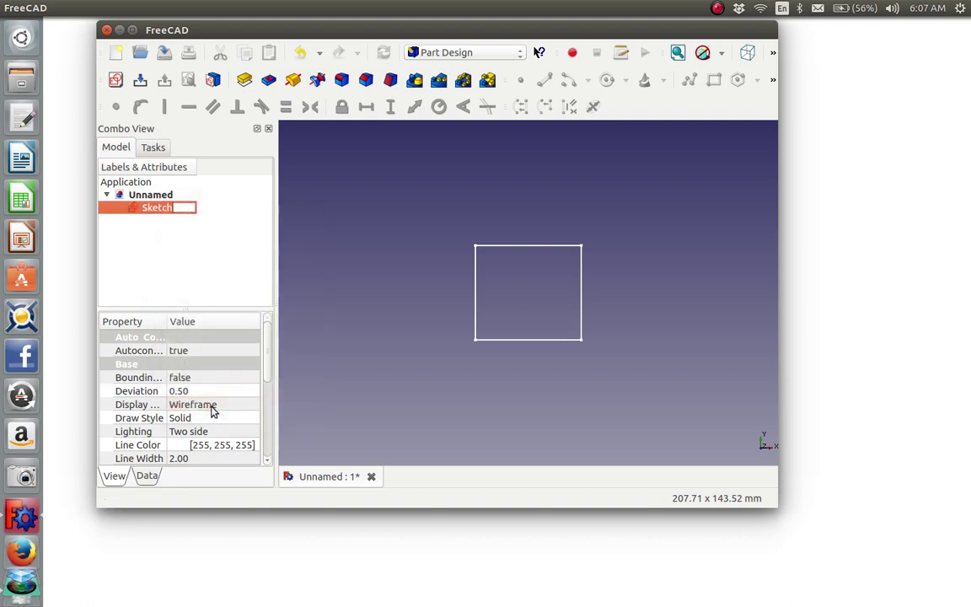
{"action": "type", "text": "Base"}
{"action": "key", "text": "Return"}
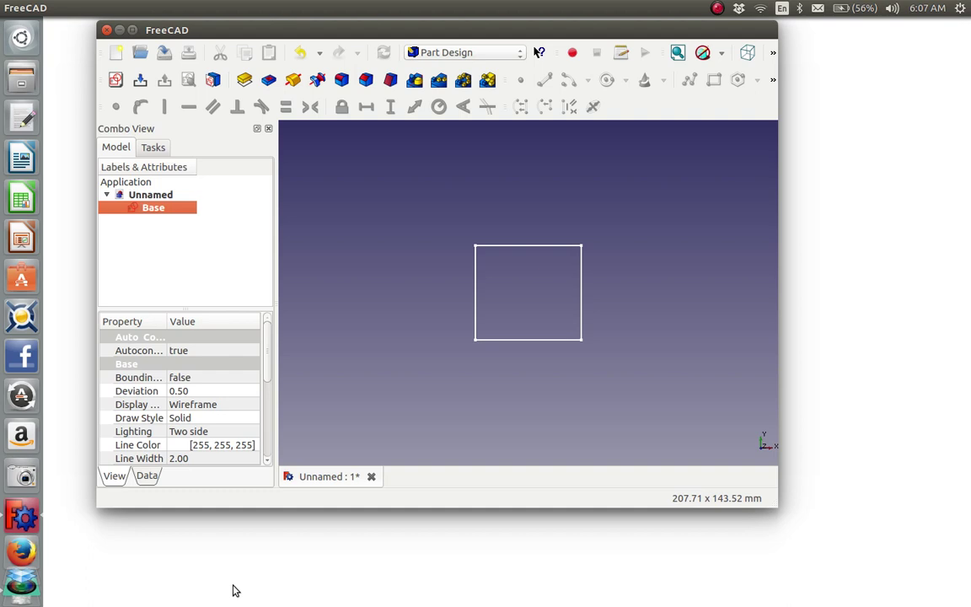
Save the document as 'Camera Holder'
{"action": "left_click", "coordinate": [165, 54]}
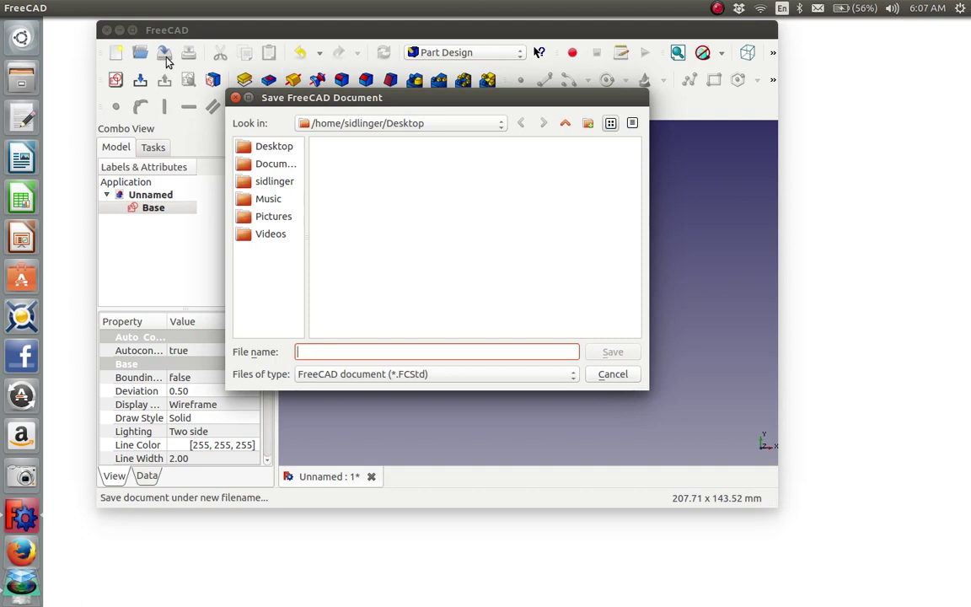
{"action": "type", "text": "Camer"}
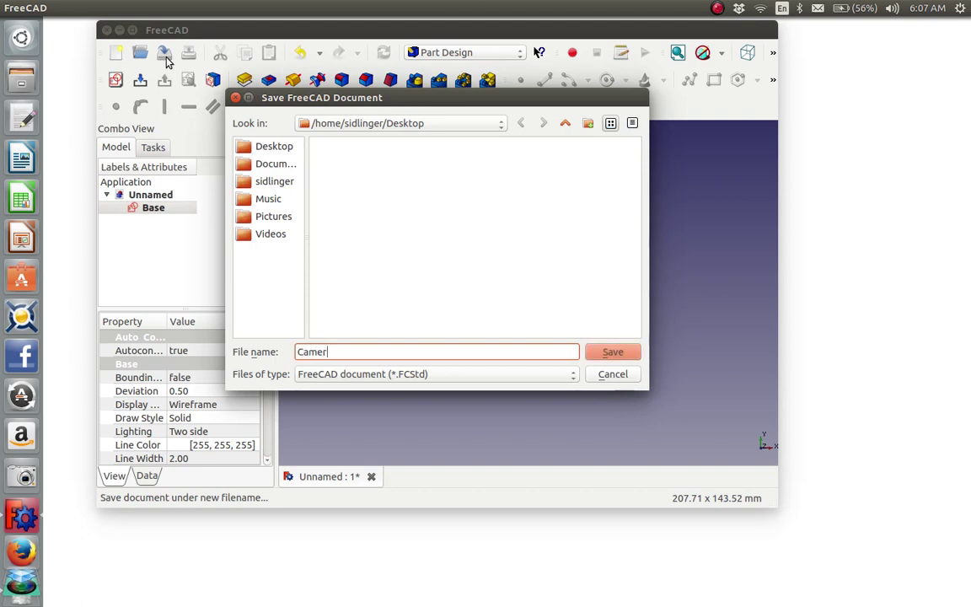
{"action": "type", "text": "a Holder"}
{"action": "left_click", "coordinate": [600, 356]}
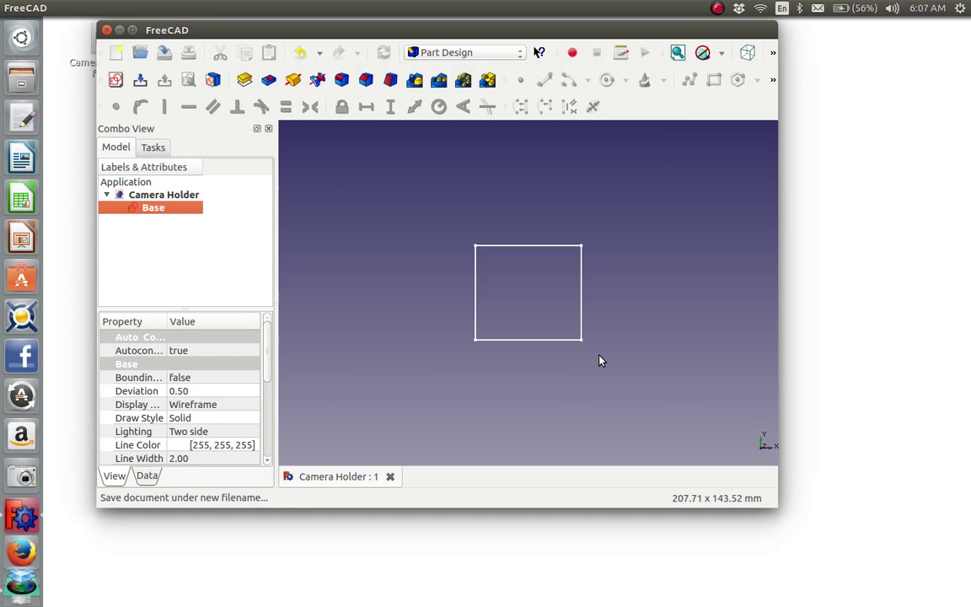
Pad the Base sketch to a 34 mm length in axonometric view and save the document
{"action": "left_click", "coordinate": [747, 53]}
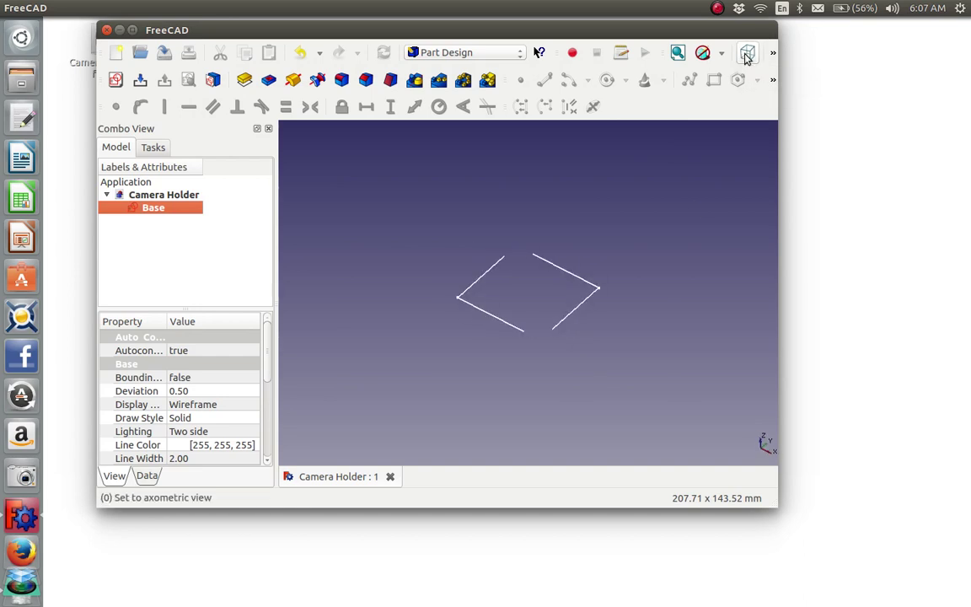
{"action": "left_click", "coordinate": [245, 81]}
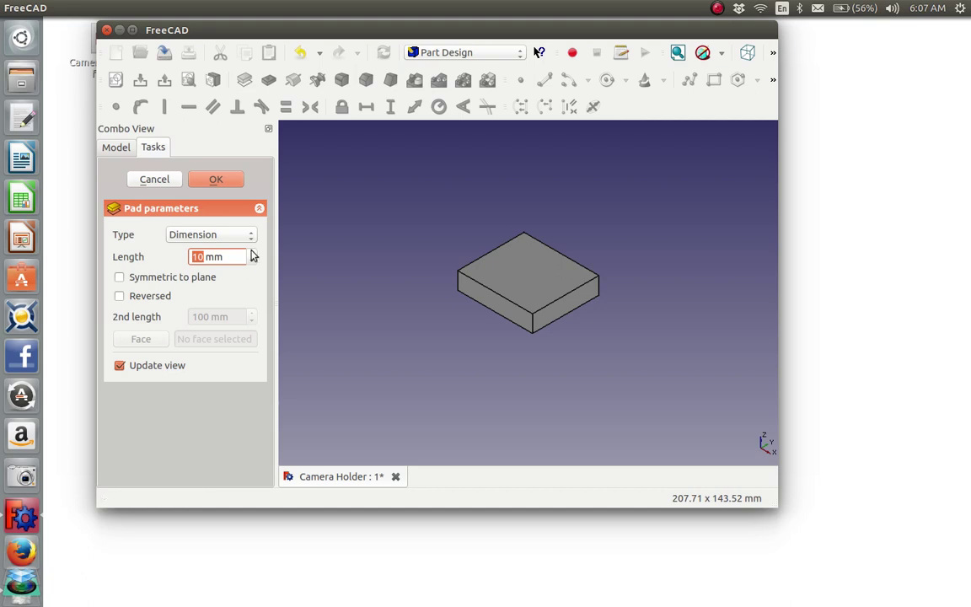
{"action": "type", "text": "54"}
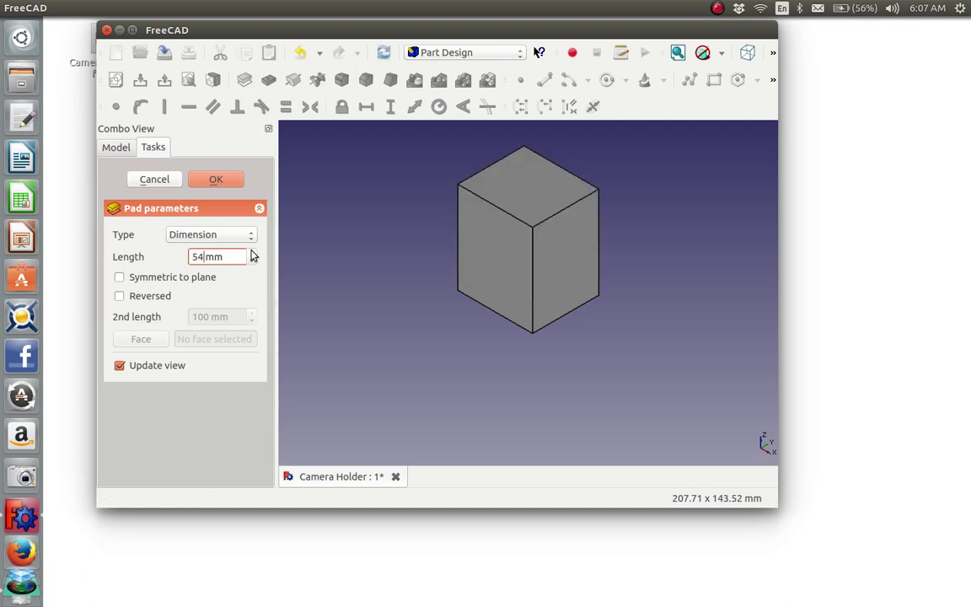
{"action": "key", "text": "BackSpace"}
{"action": "key", "text": "BackSpace"}
{"action": "type", "text": "44"}
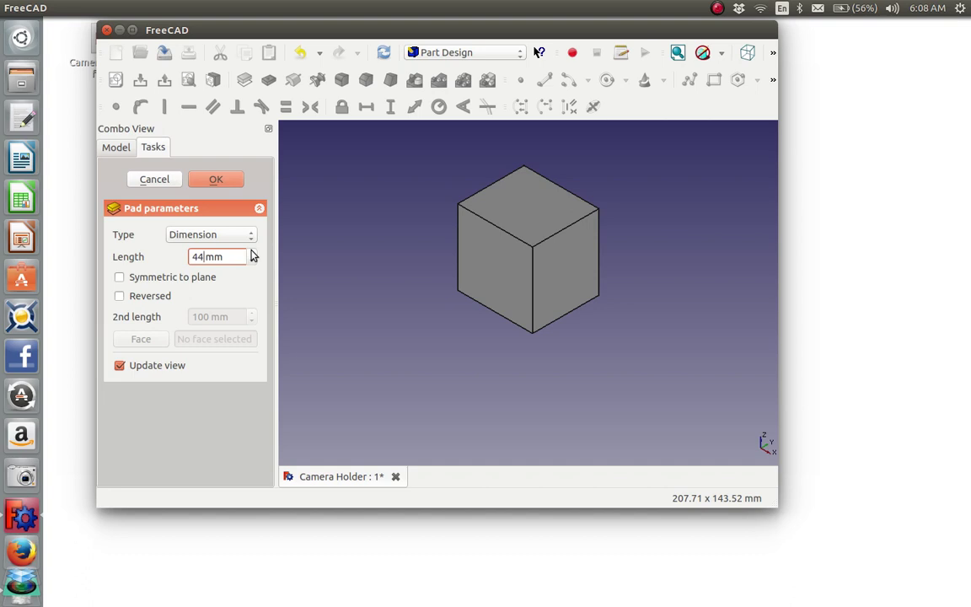
{"action": "key", "text": "BackSpace"}
{"action": "key", "text": "BackSpace"}
{"action": "type", "text": "34"}
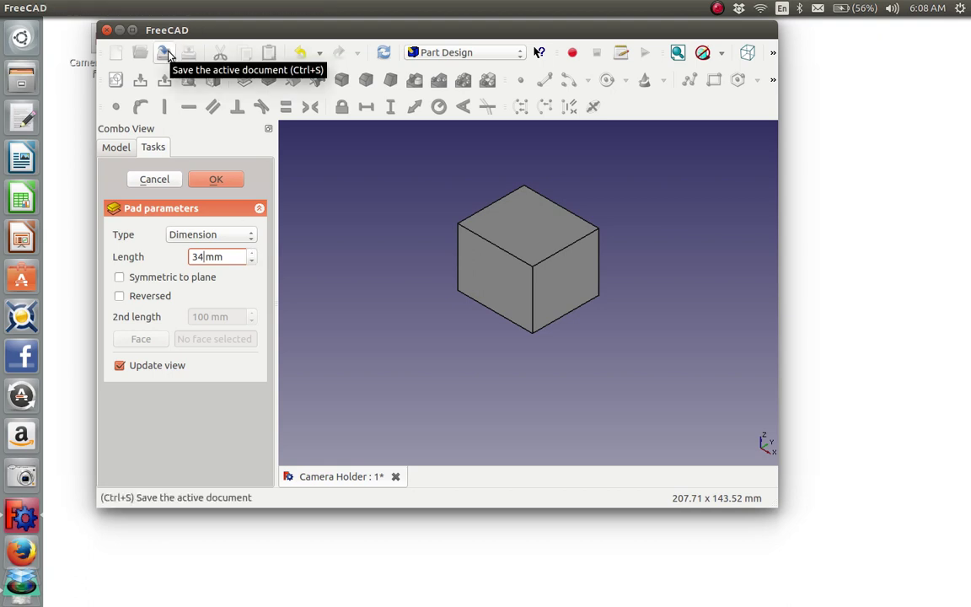
{"action": "left_click", "coordinate": [217, 180]}
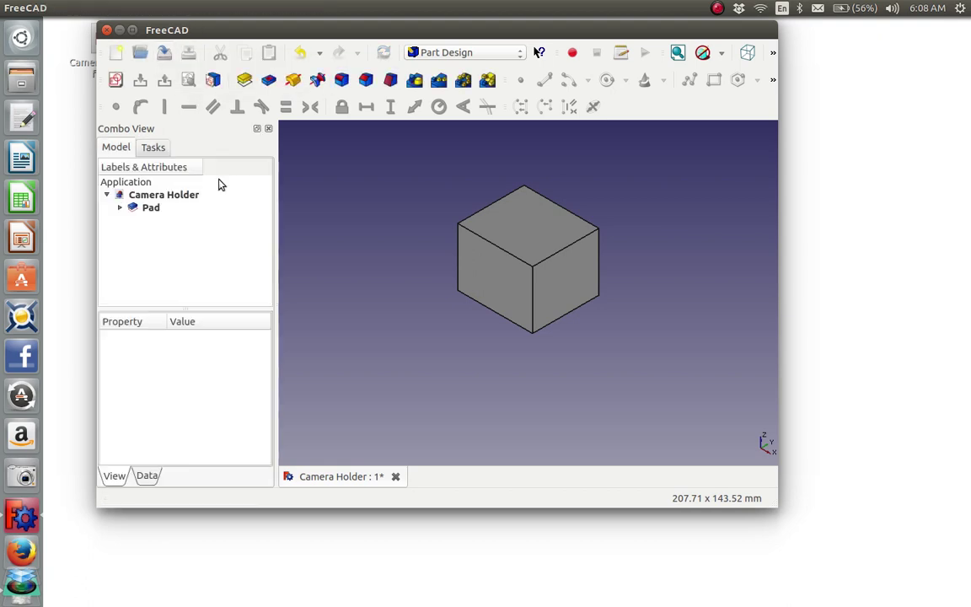
{"action": "left_click", "coordinate": [167, 55]}
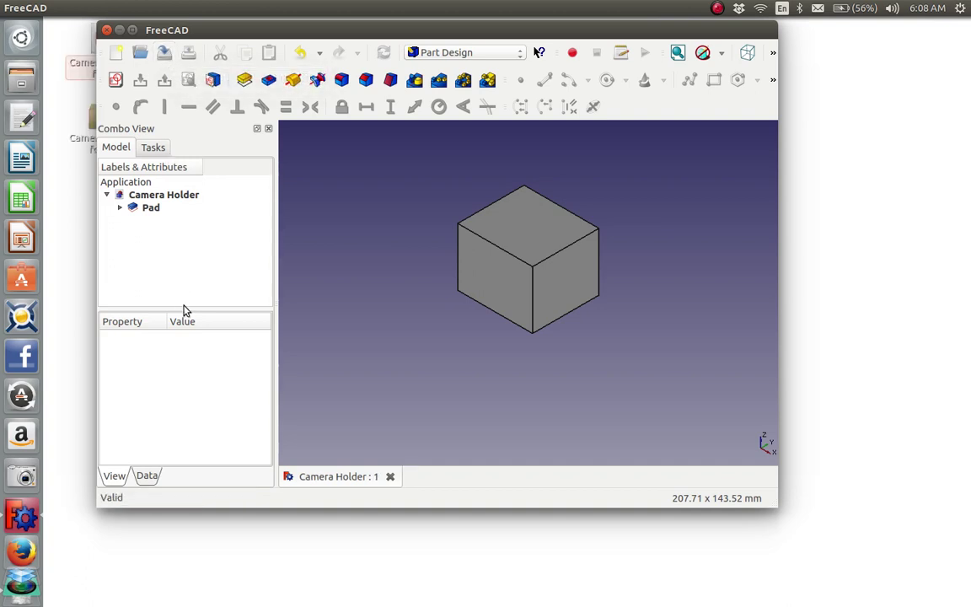
{"action": "left_click", "coordinate": [121, 208]}
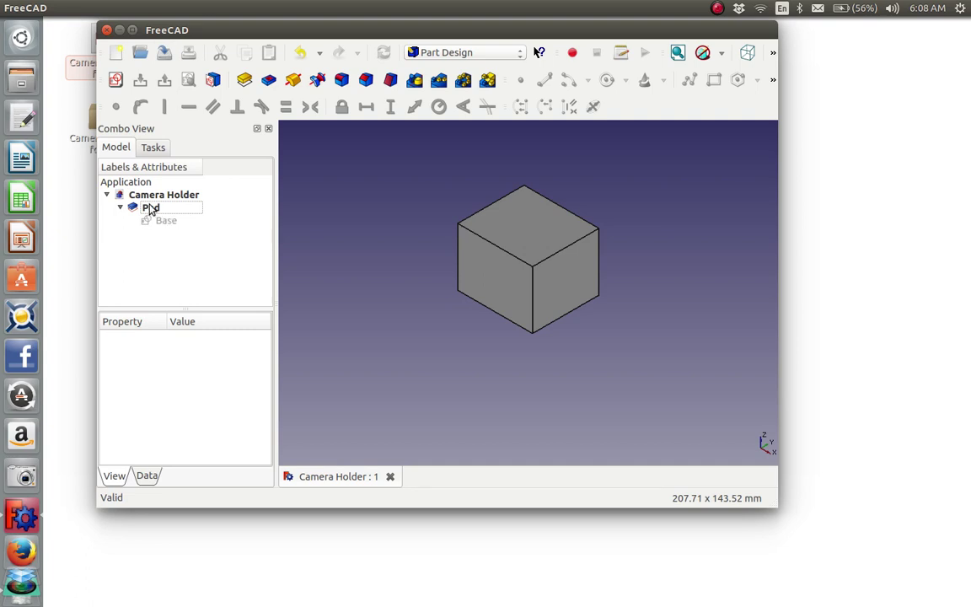
Rename the Pad feature to 'Pad Base' and save the Camera Holder document
{"action": "right_click", "coordinate": [150, 209]}
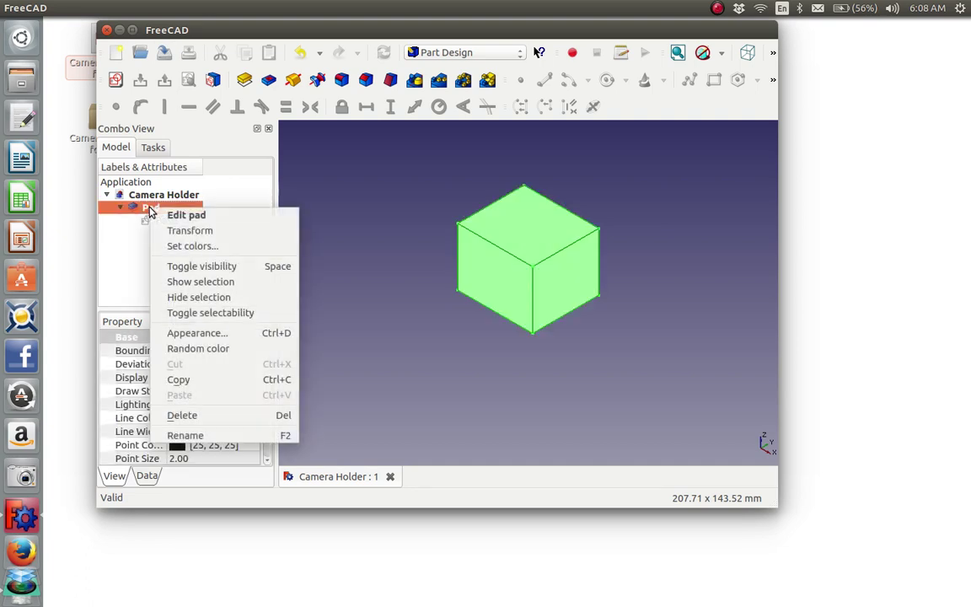
{"action": "left_click", "coordinate": [186, 435]}
{"action": "key", "text": "End"}
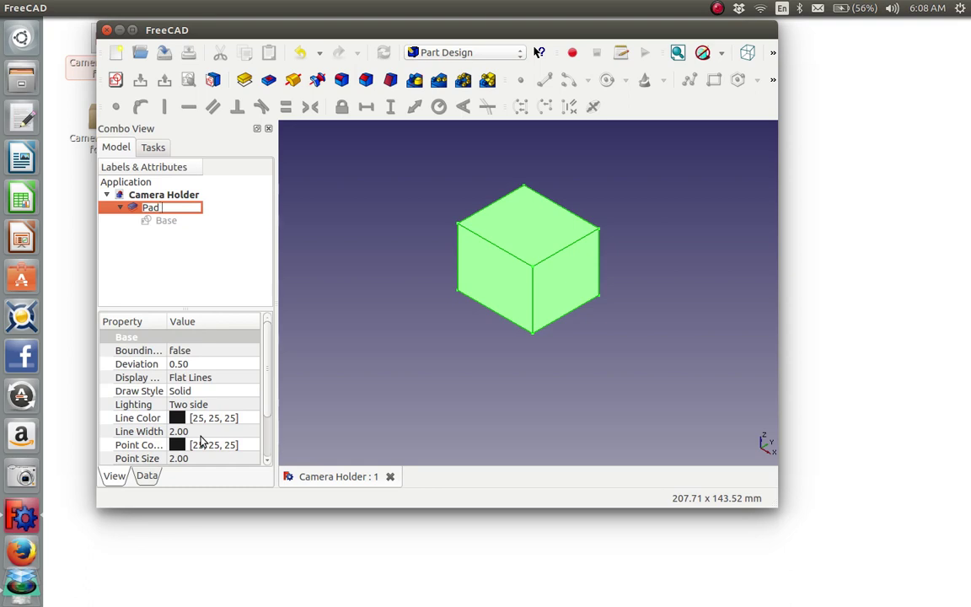
{"action": "type", "text": "Base"}
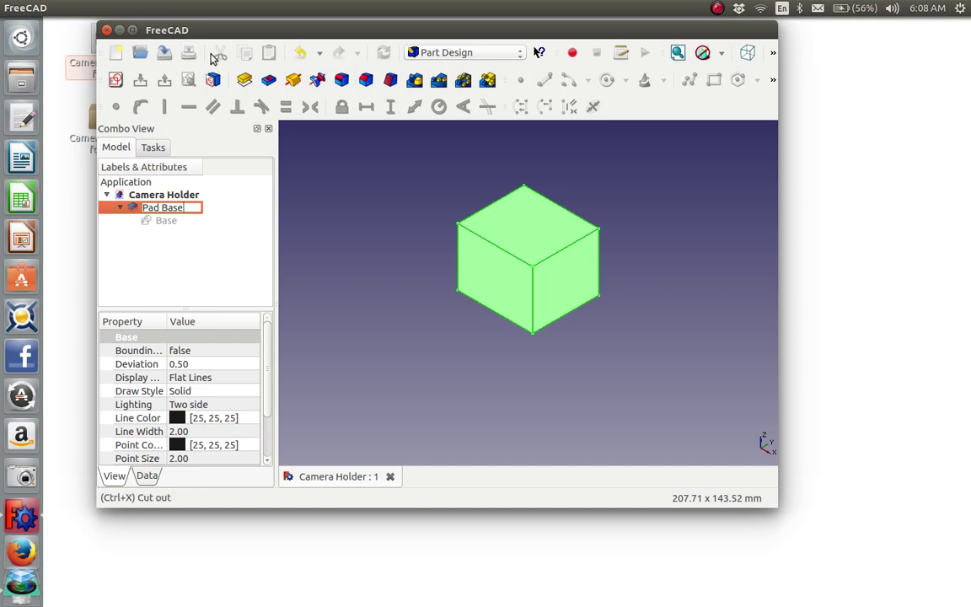
{"action": "key", "text": "Return"}
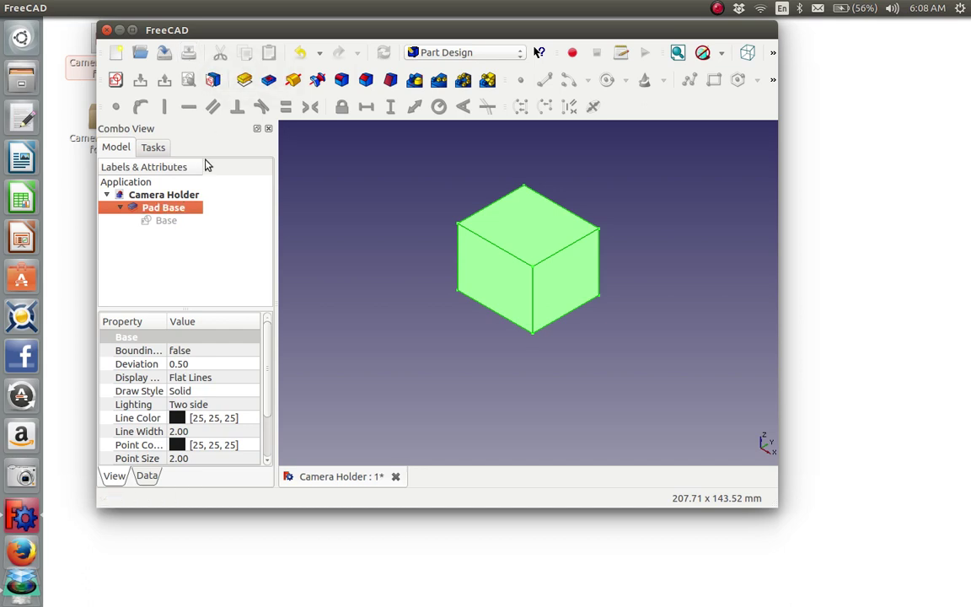
{"action": "left_click", "coordinate": [164, 59]}
Create a new sketch on the block's top face and fit the whole view
{"action": "left_click", "coordinate": [385, 320]}
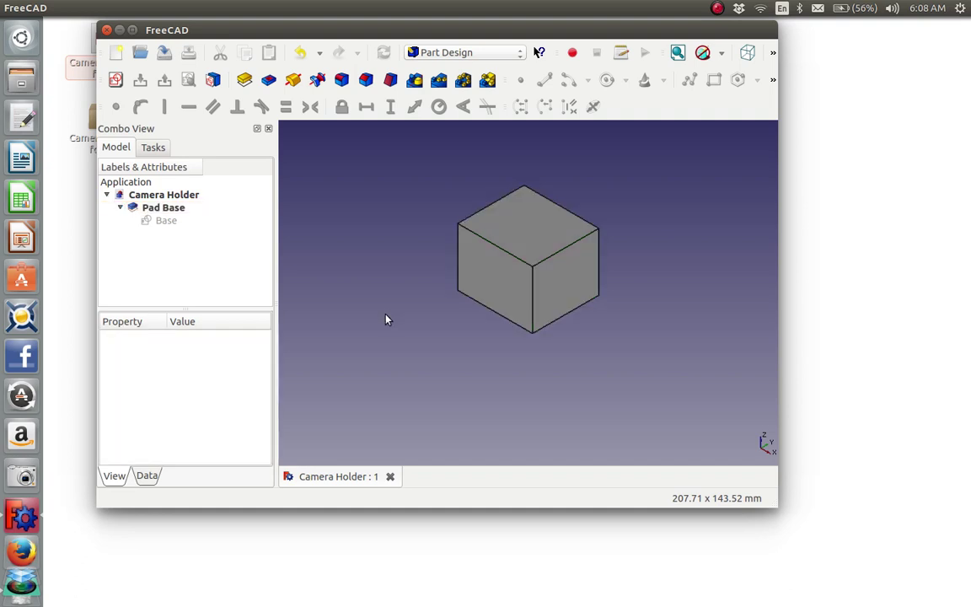
{"action": "left_click", "coordinate": [533, 227]}
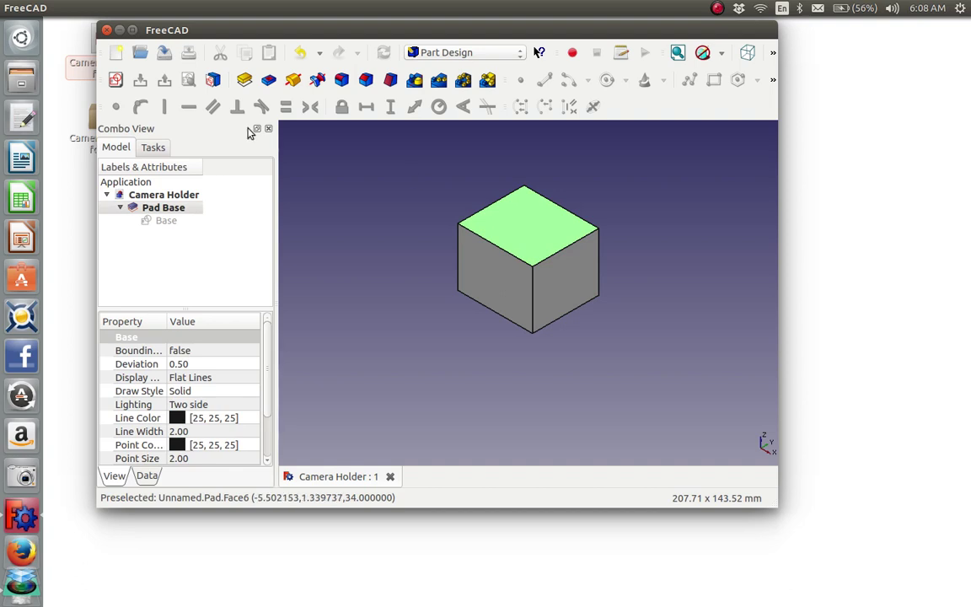
{"action": "left_click", "coordinate": [149, 148]}
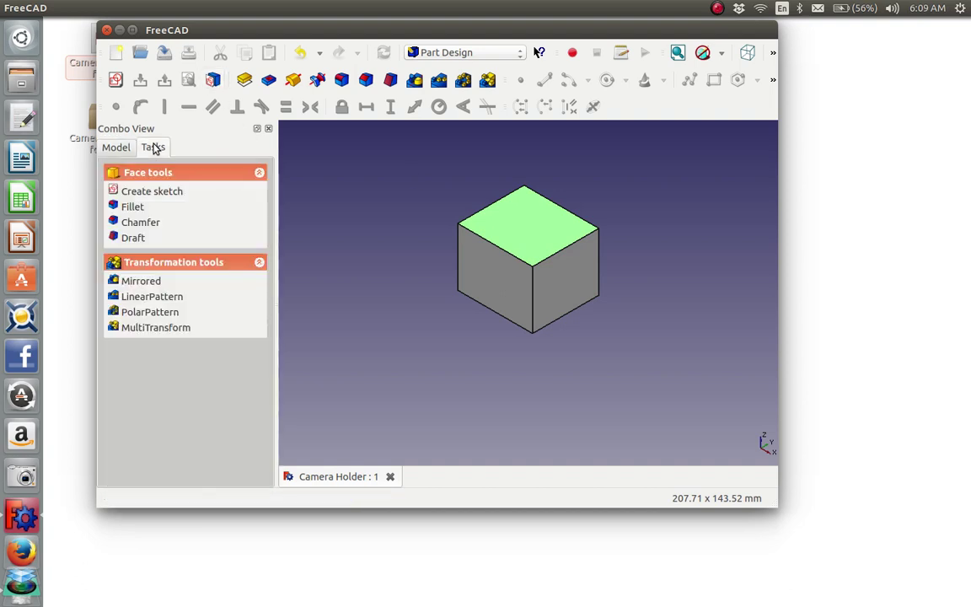
{"action": "left_click", "coordinate": [175, 196]}
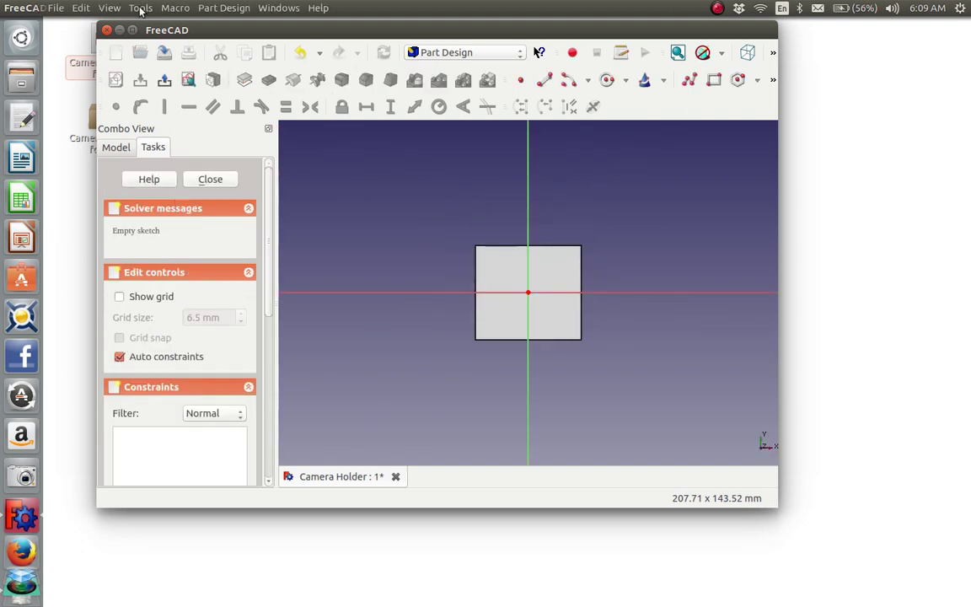
{"action": "left_click", "coordinate": [110, 8]}
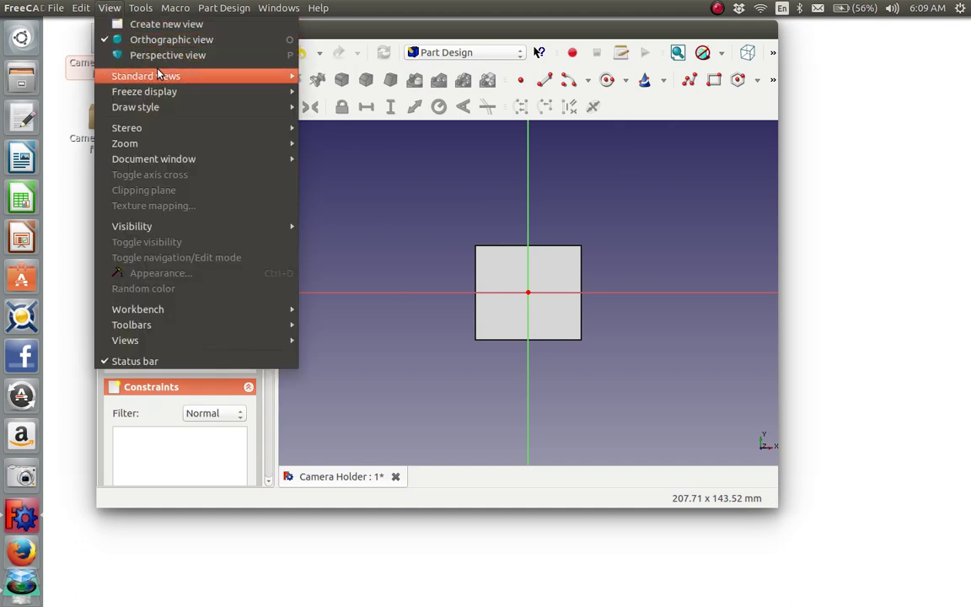
{"action": "mouse_move", "coordinate": [168, 76]}
{"action": "left_click", "coordinate": [351, 81]}
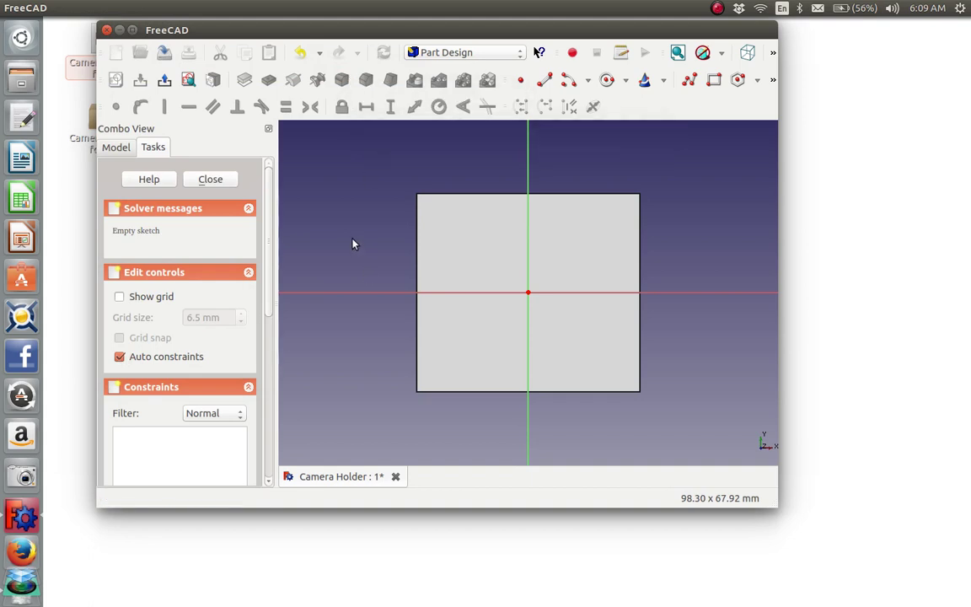
Draw a rectangle around the face centre and constrain its top edge to 30 mm
{"action": "left_click", "coordinate": [715, 80]}
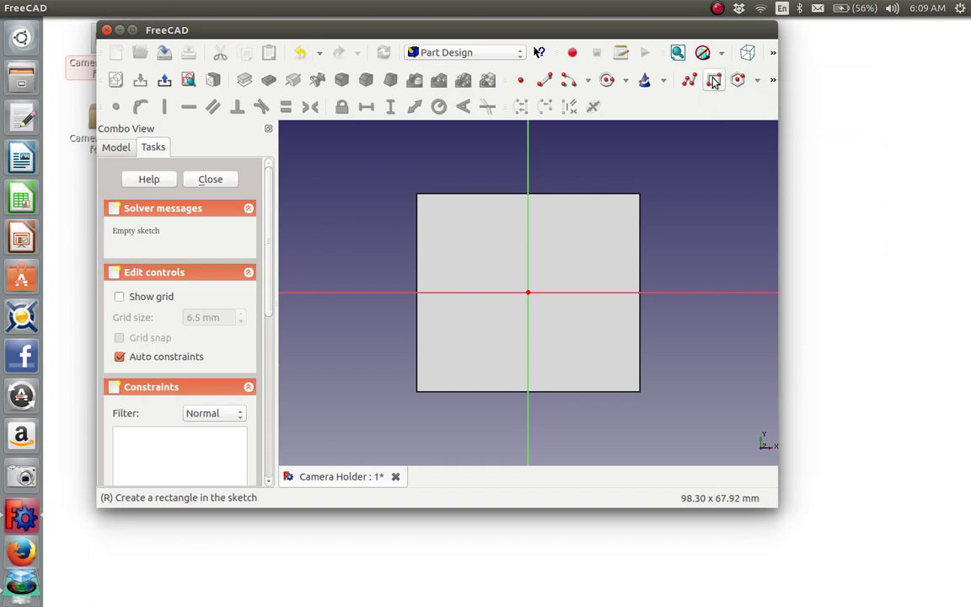
{"action": "left_click", "coordinate": [453, 226]}
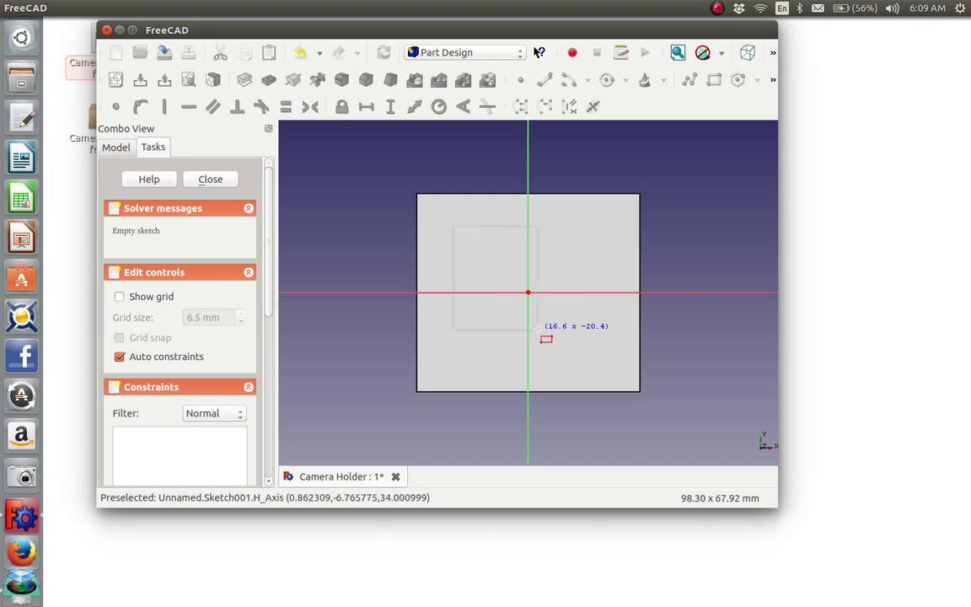
{"action": "left_click", "coordinate": [584, 353]}
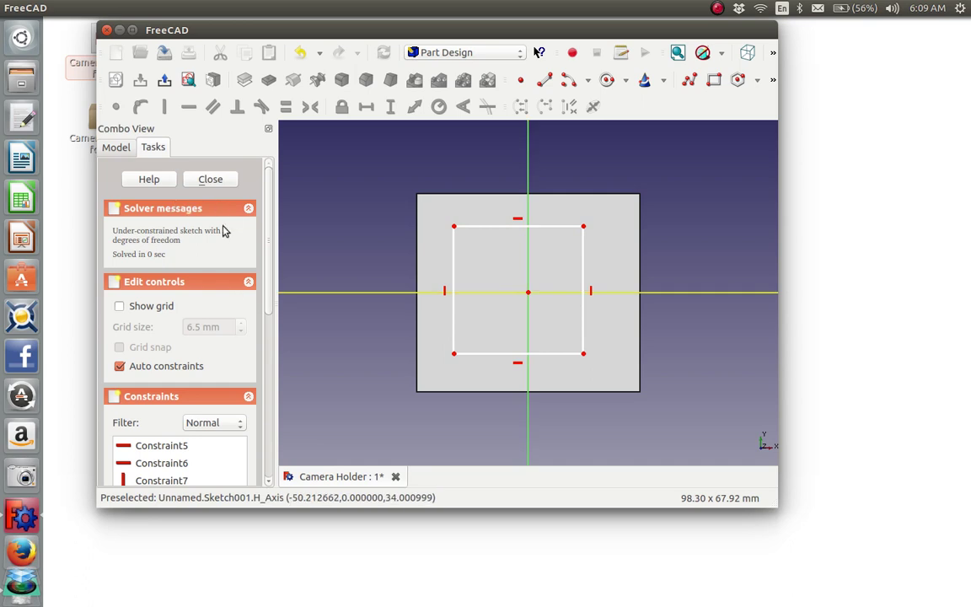
{"action": "left_click", "coordinate": [549, 228]}
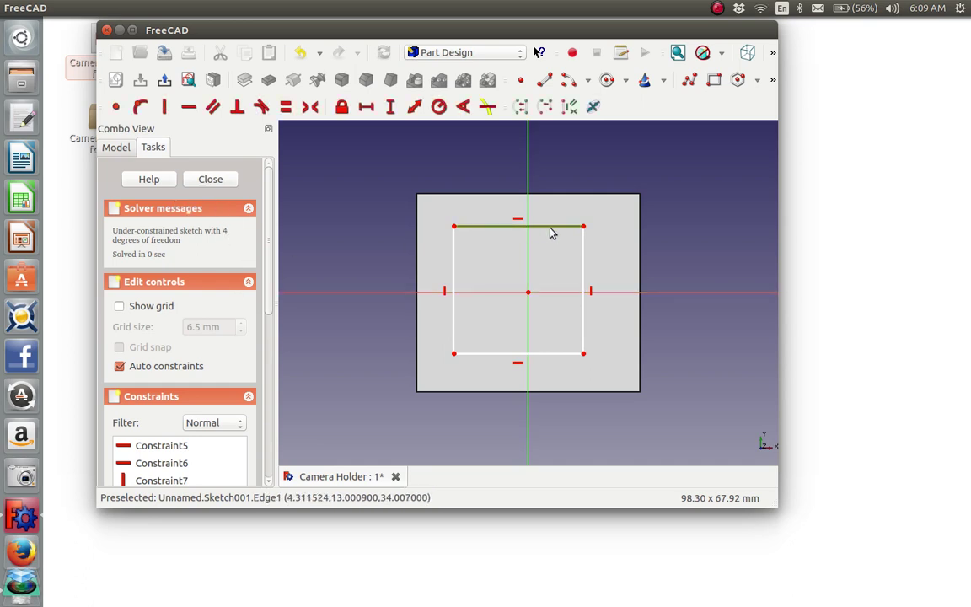
{"action": "left_click", "coordinate": [366, 107]}
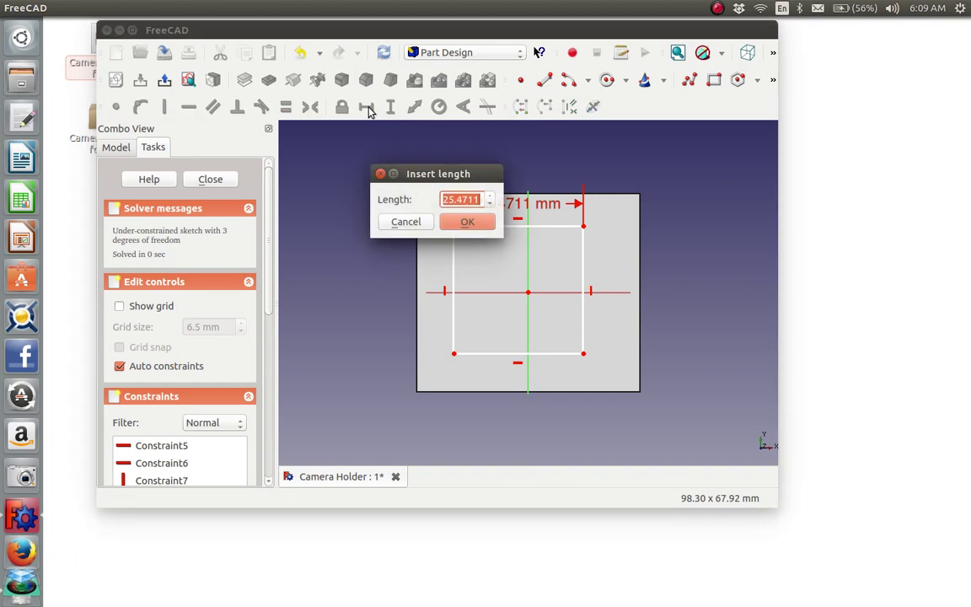
{"action": "type", "text": "30 mm"}
{"action": "key", "text": "Return"}
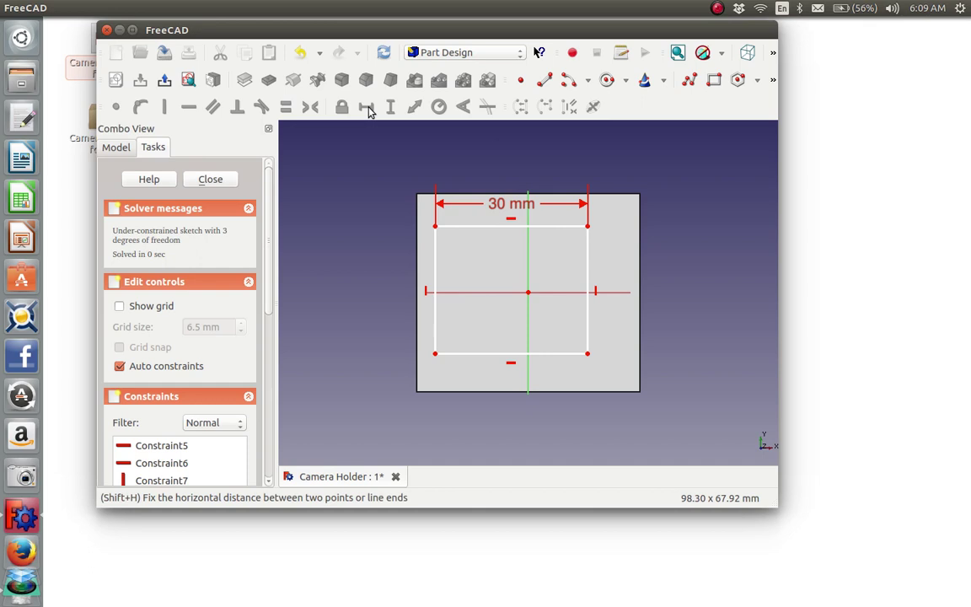
Change the width dimension to 40 mm and shift the rectangle to the right
{"action": "left_click", "coordinate": [510, 210]}
{"action": "double_click", "coordinate": [511, 211]}
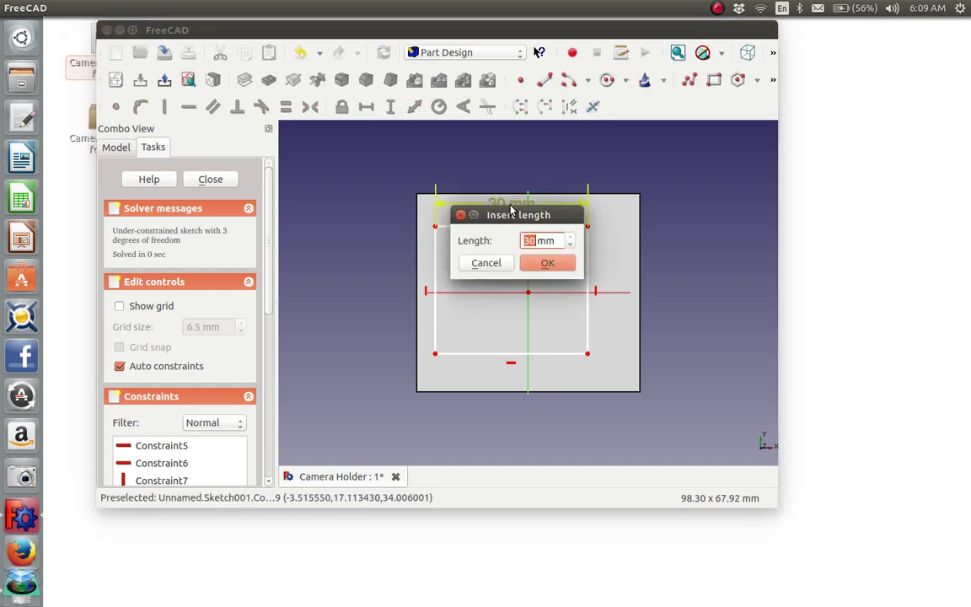
{"action": "type", "text": "40"}
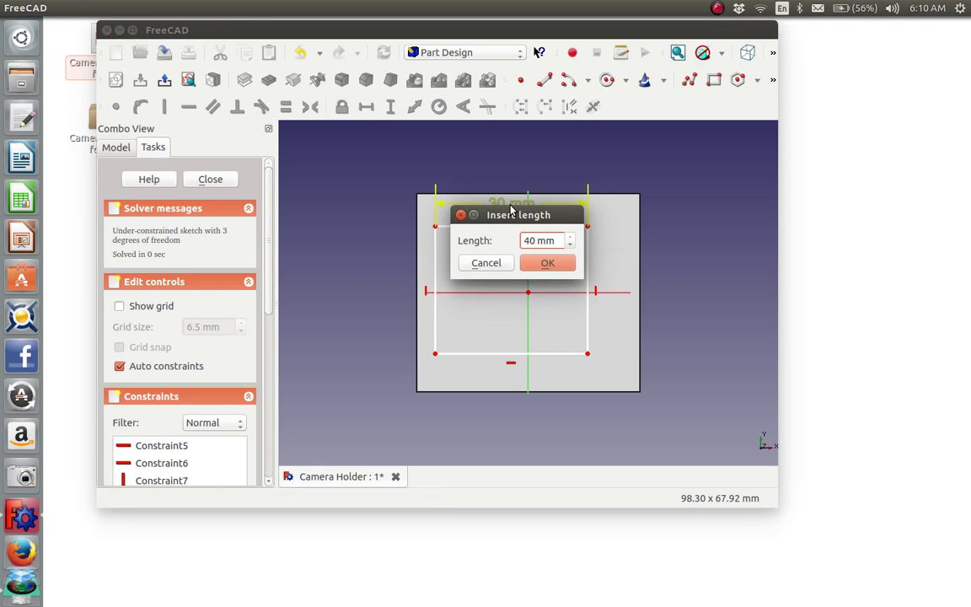
{"action": "key", "text": "Return"}
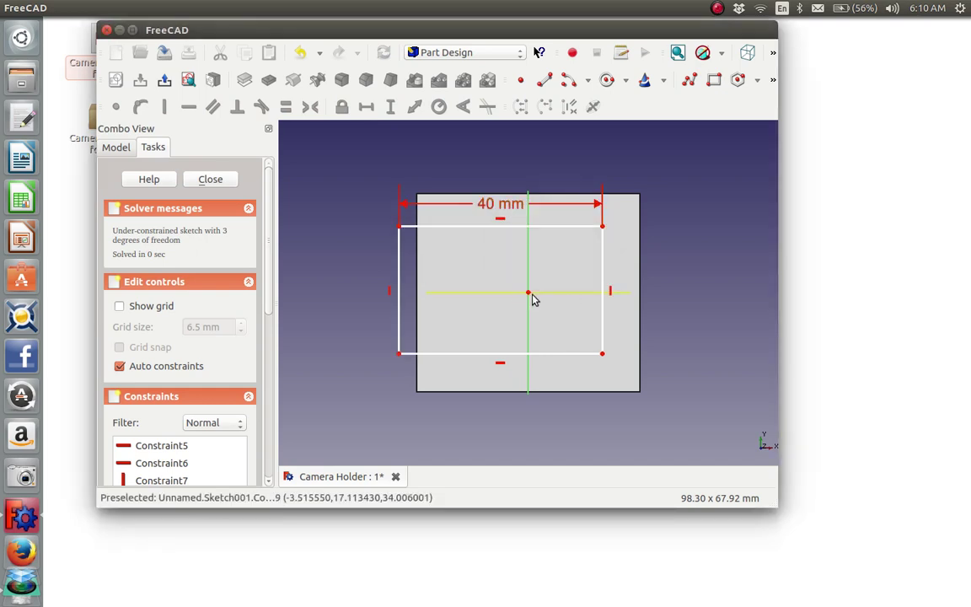
{"action": "left_click", "coordinate": [603, 259]}
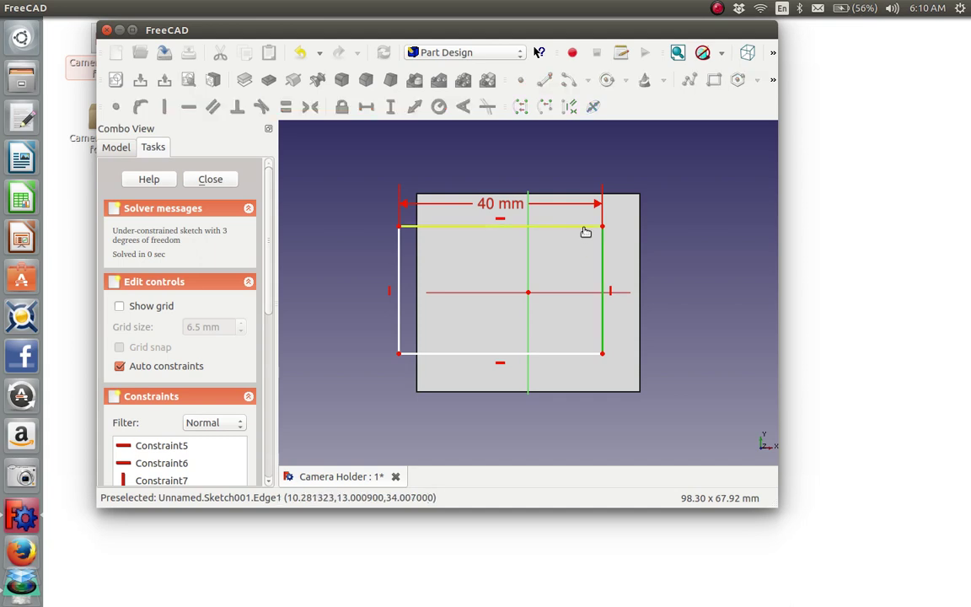
{"action": "left_click_drag", "start_coordinate": [583, 230], "coordinate": [611, 228]}
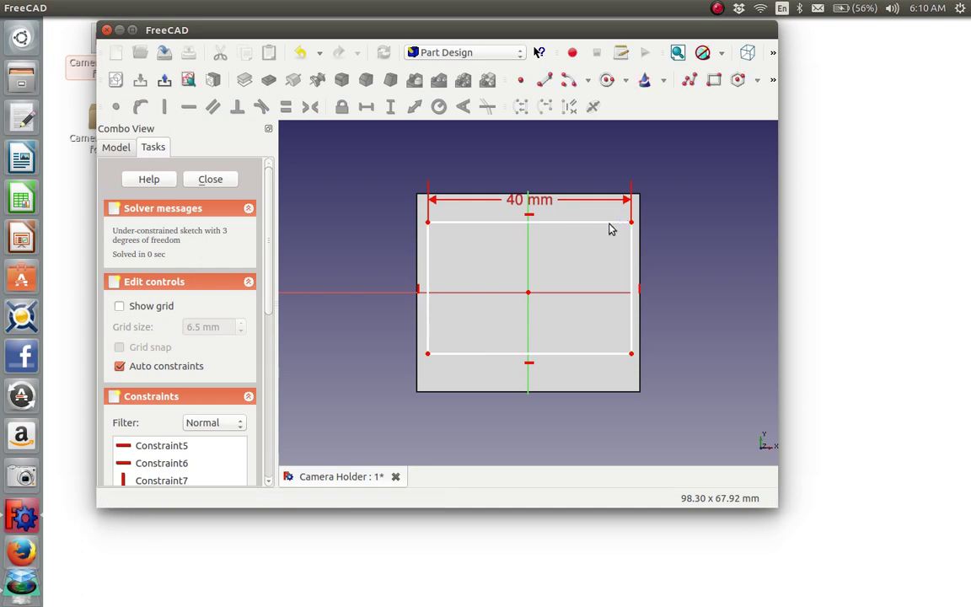
{"action": "left_click", "coordinate": [631, 315]}
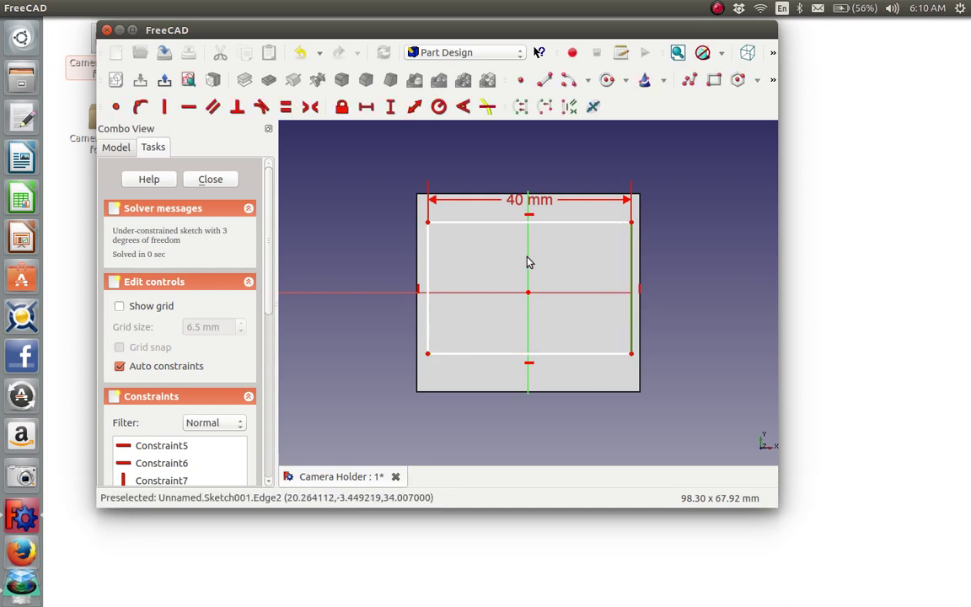
Constrain the rectangle's right edge to a vertical length of 35 mm
{"action": "left_click", "coordinate": [392, 107]}
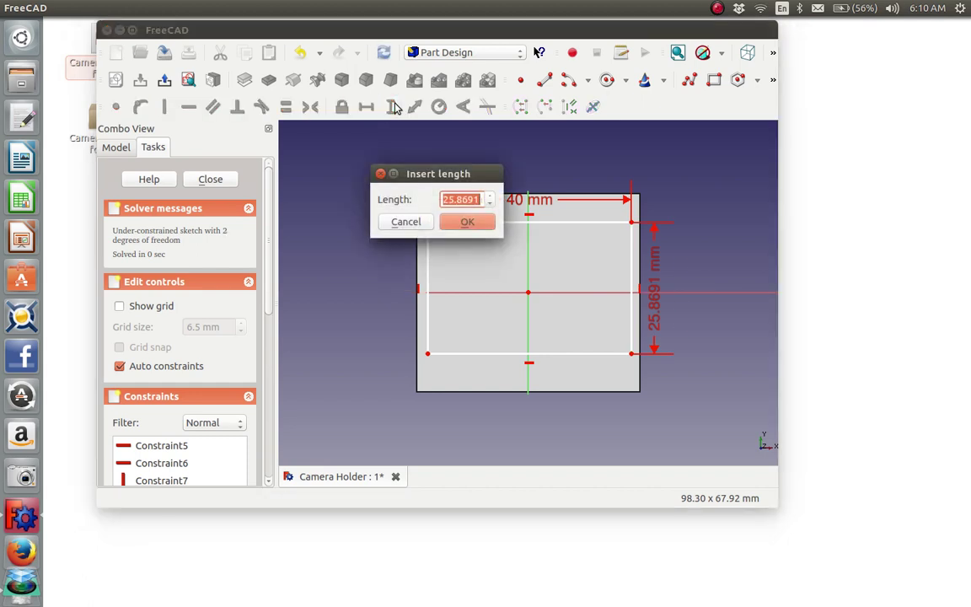
{"action": "type", "text": "35"}
{"action": "key", "text": "Return"}
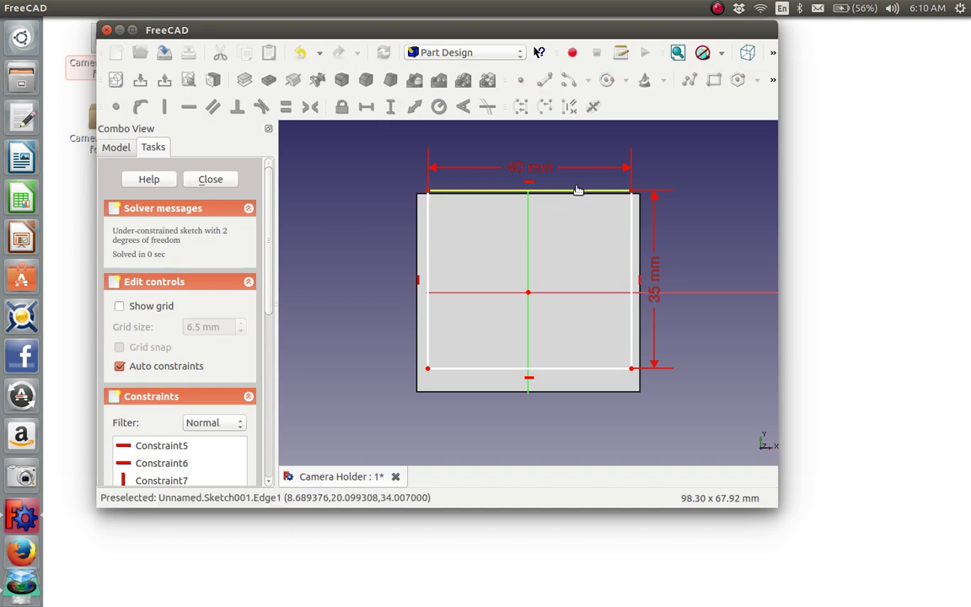
Centre the rectangle on the origin with a Symmetric constraint between two opposite corners
{"action": "left_click_drag", "start_coordinate": [576, 193], "coordinate": [592, 186]}
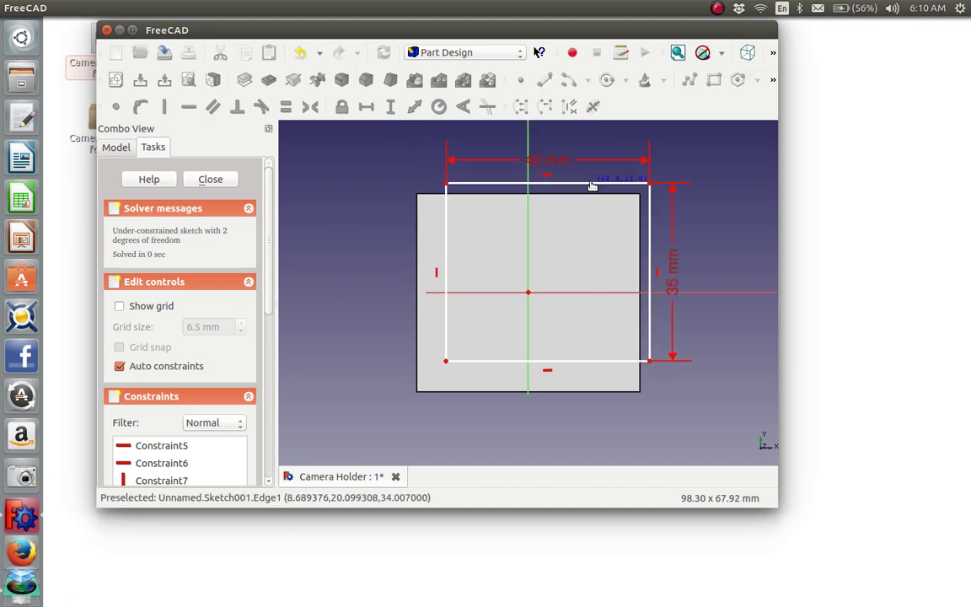
{"action": "left_click", "coordinate": [650, 186]}
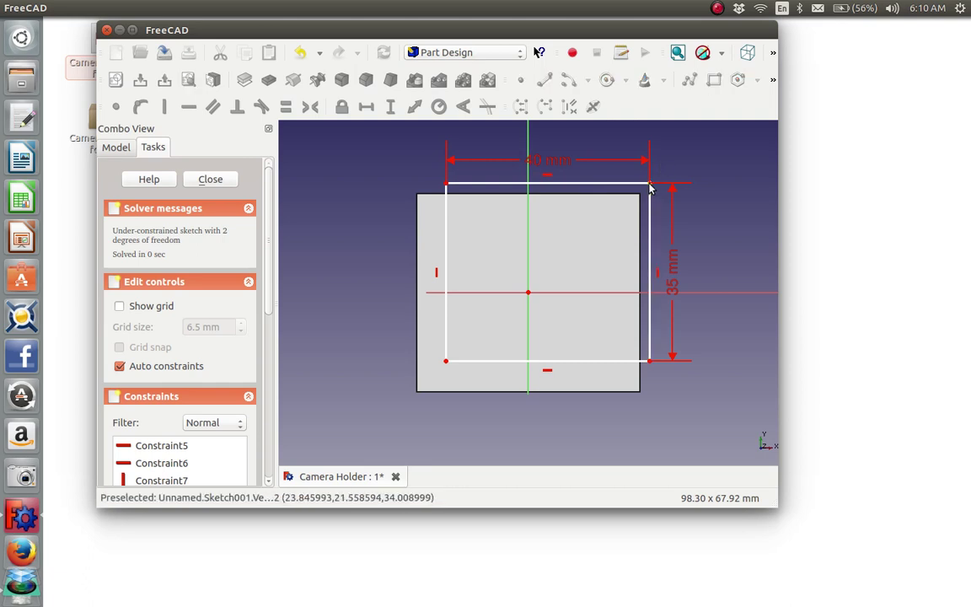
{"action": "left_click", "coordinate": [447, 365]}
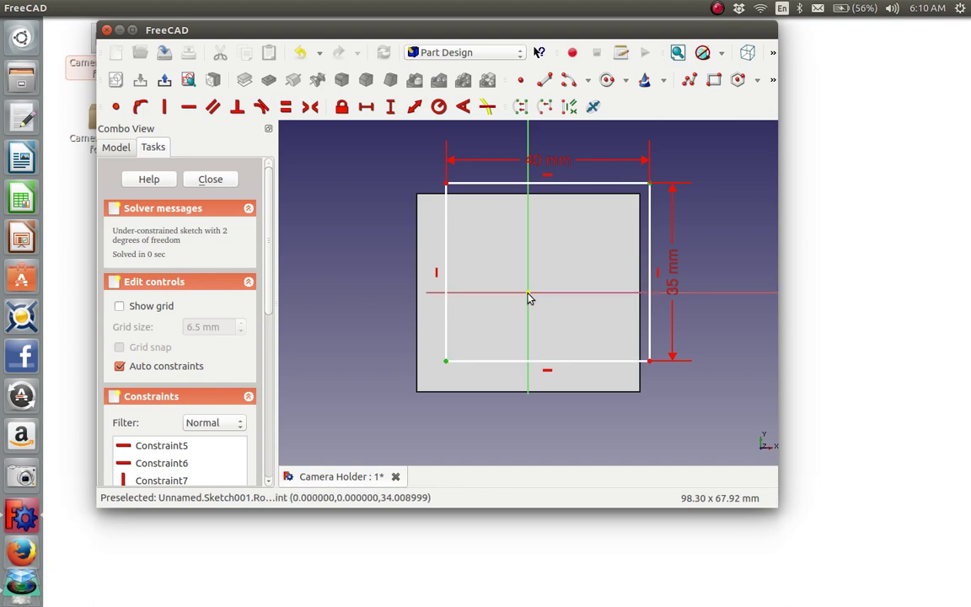
{"action": "left_click", "coordinate": [529, 295]}
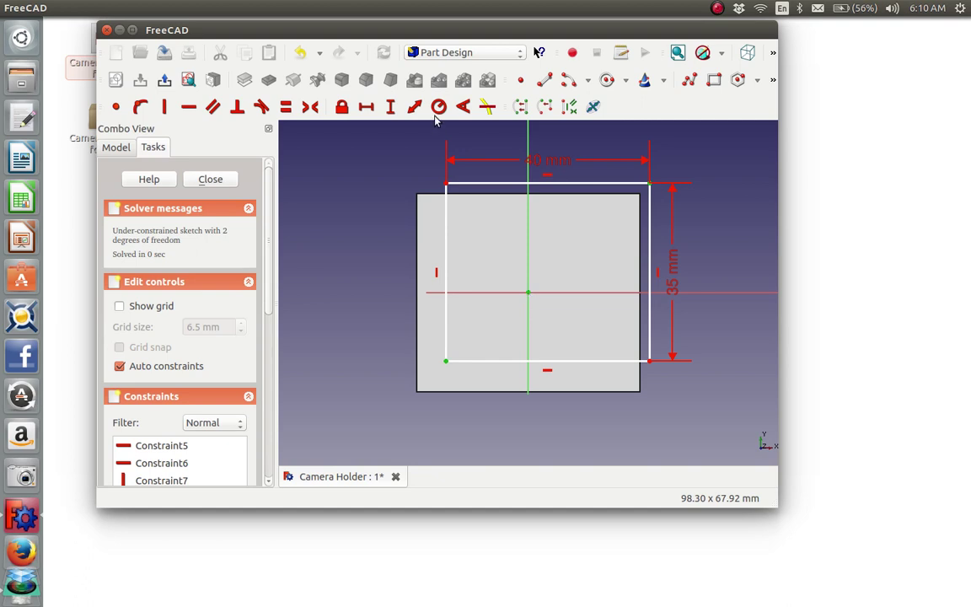
{"action": "left_click", "coordinate": [311, 107]}
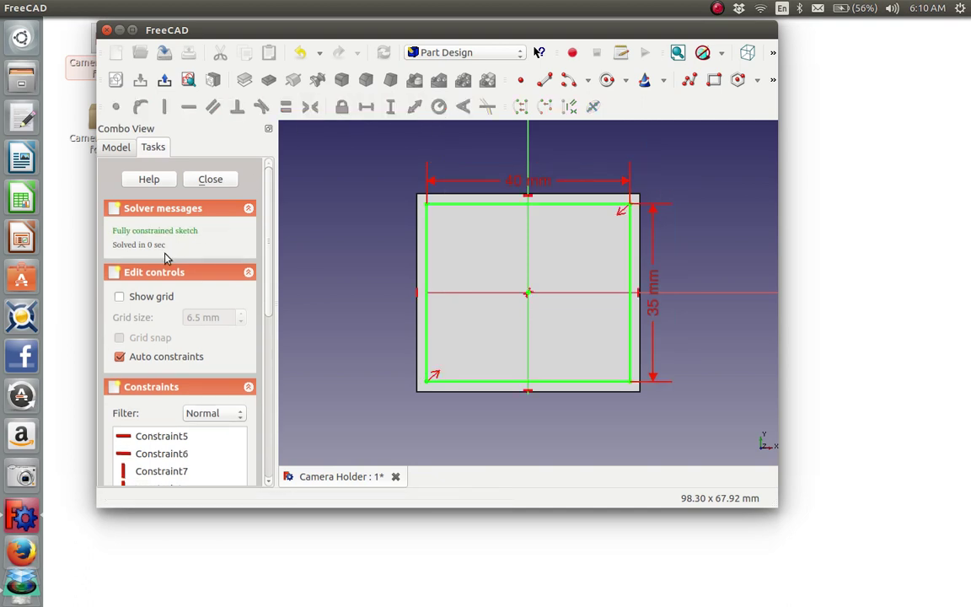
Close the sketch, rename Sketch001 to 'Camera Pocket', and switch to isometric view
{"action": "left_click", "coordinate": [210, 181]}
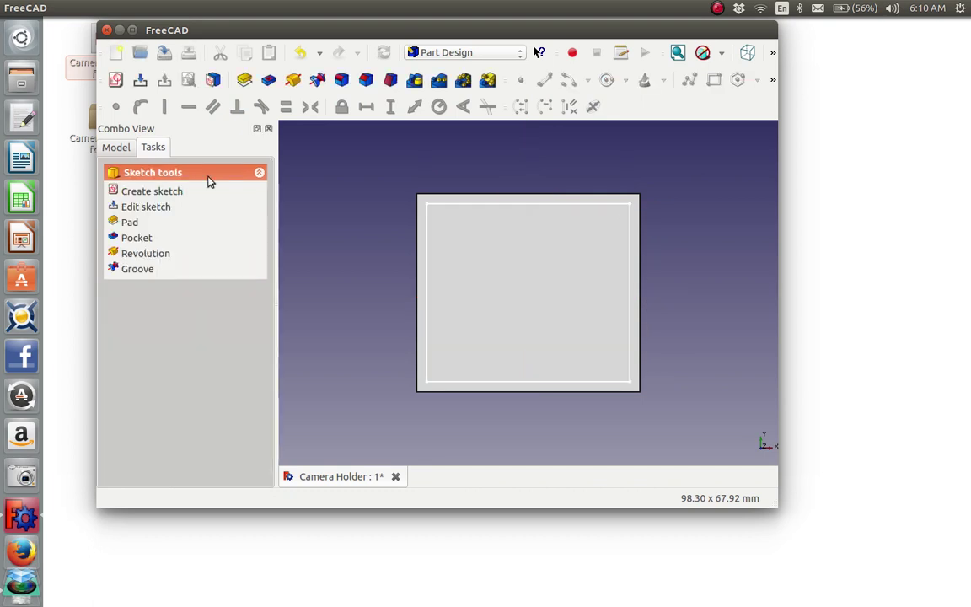
{"action": "left_click", "coordinate": [122, 148]}
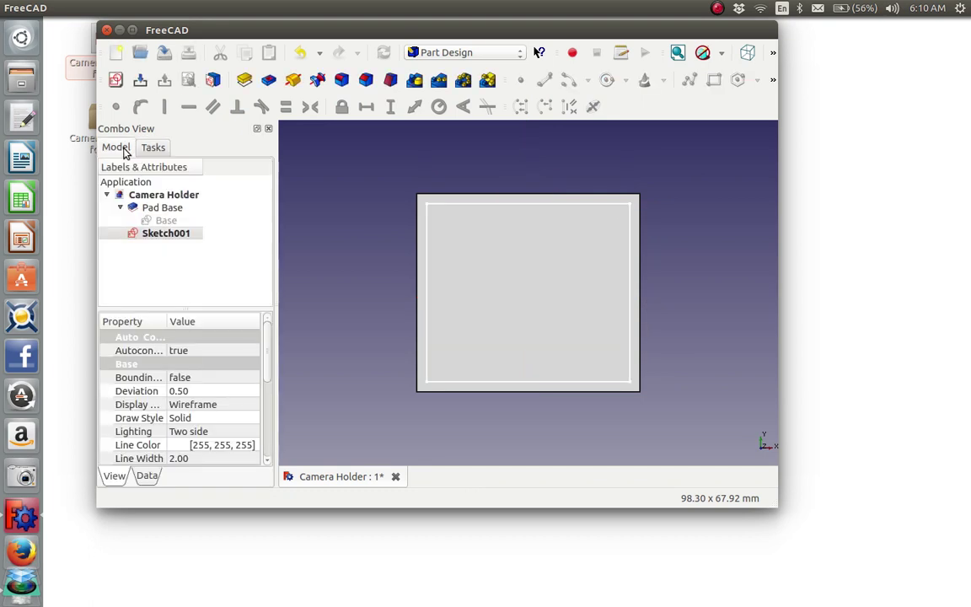
{"action": "right_click", "coordinate": [166, 240]}
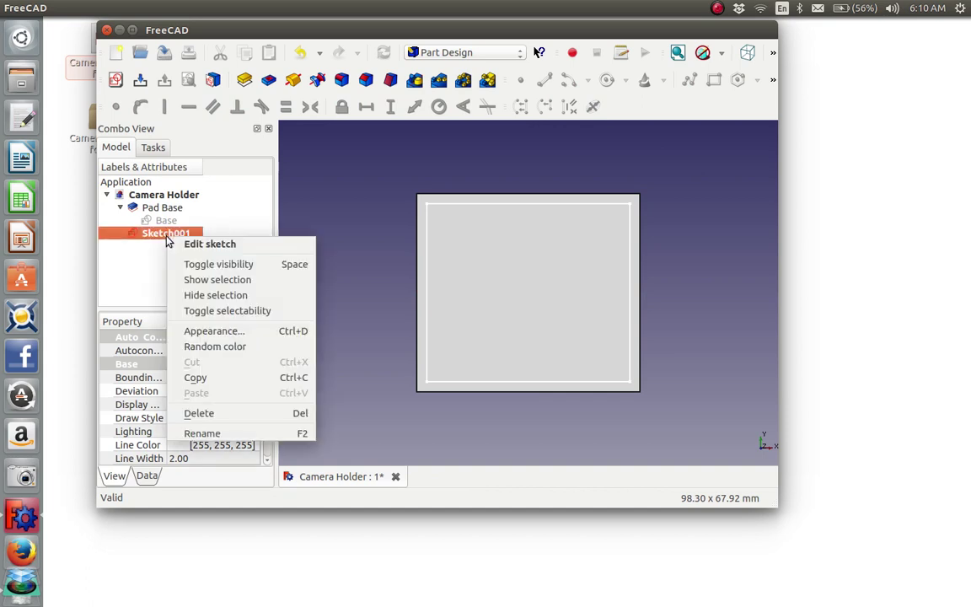
{"action": "left_click", "coordinate": [202, 433]}
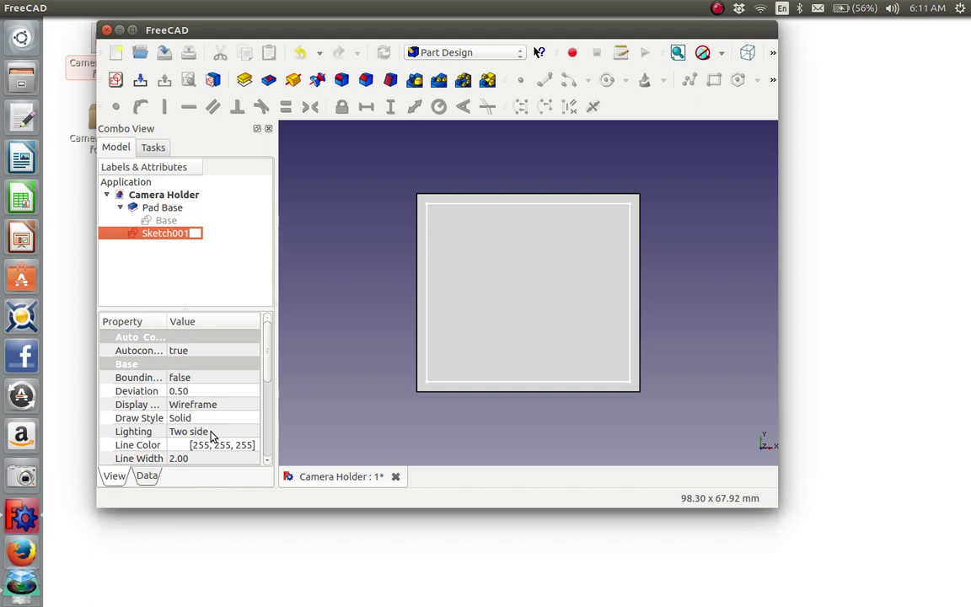
{"action": "type", "text": "Camera Pockt"}
{"action": "key", "text": "BackSpace"}
{"action": "type", "text": "et"}
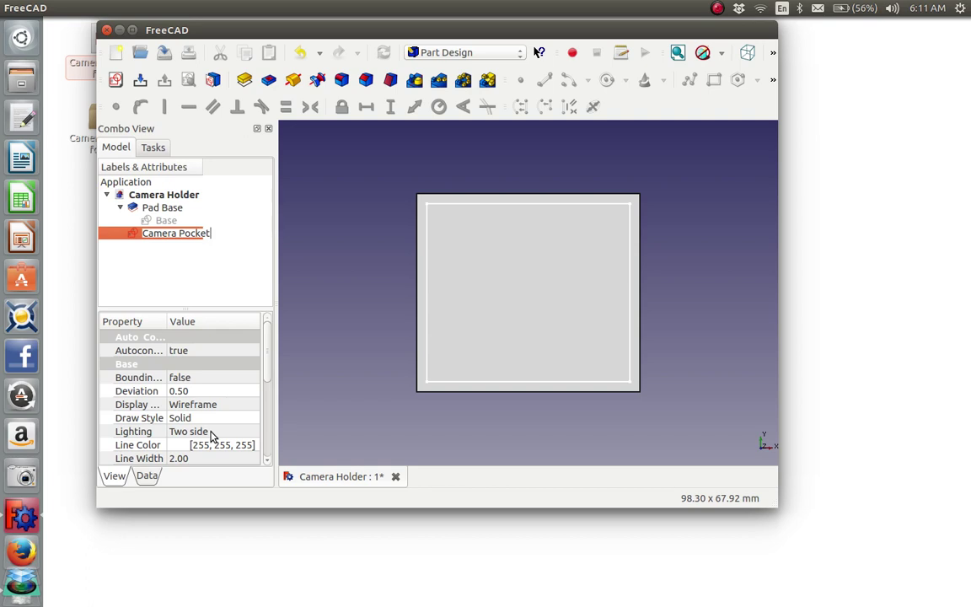
{"action": "key", "text": "Return"}
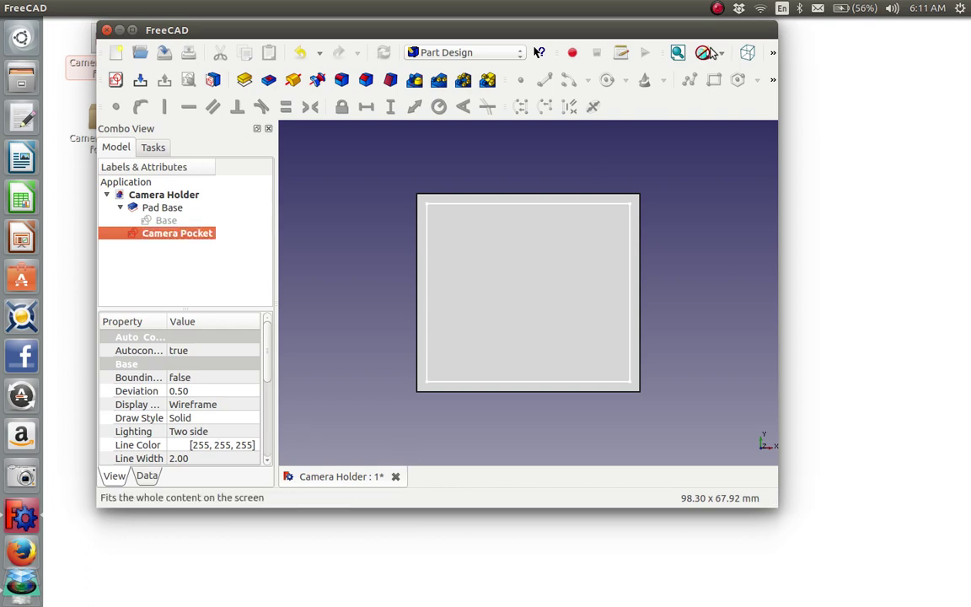
{"action": "left_click", "coordinate": [748, 52]}
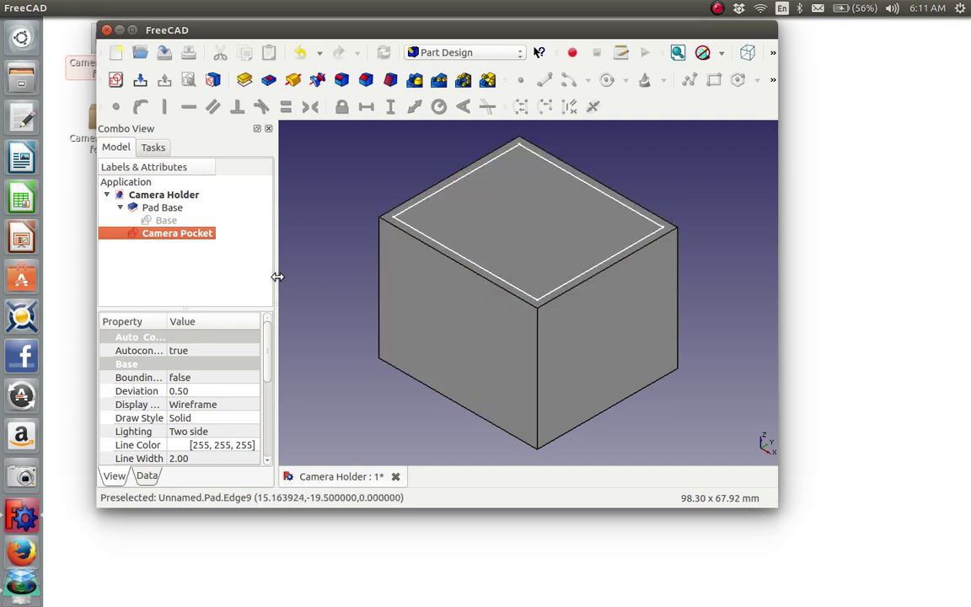
Pocket the Camera Pocket sketch 32 mm deep into the Camera Holder block
{"action": "left_click", "coordinate": [268, 81]}
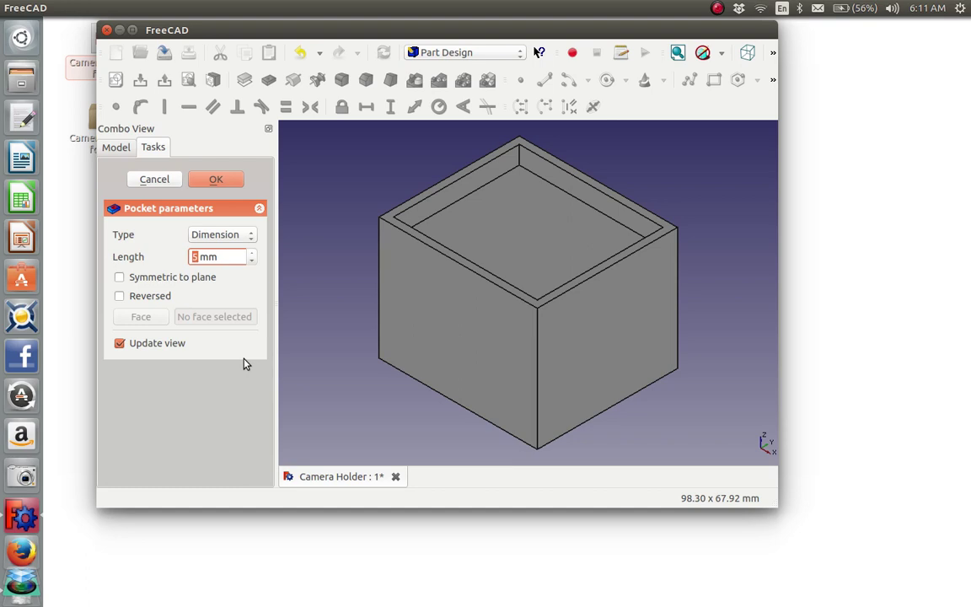
{"action": "type", "text": "30"}
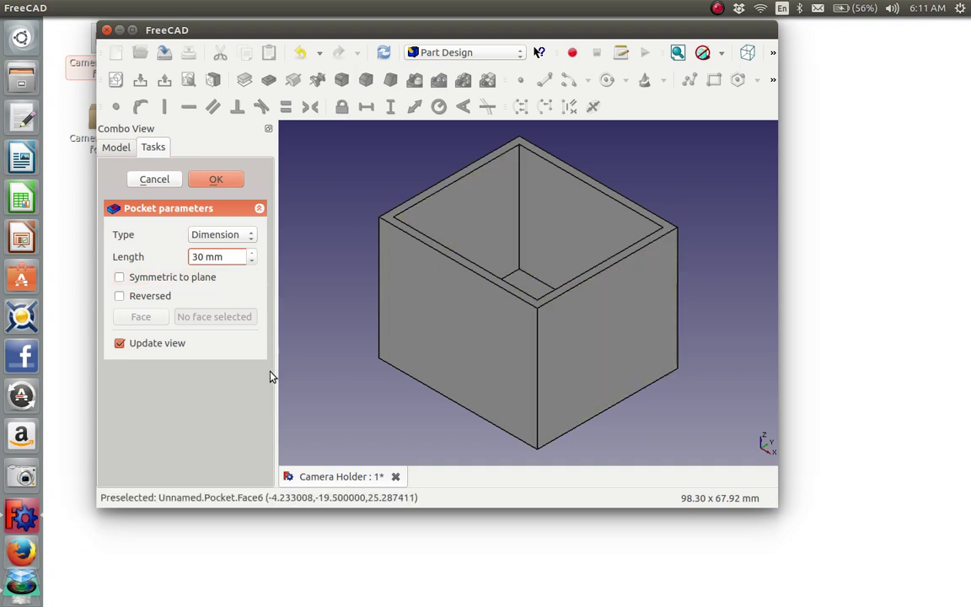
{"action": "key", "text": "BackSpace"}
{"action": "type", "text": "5"}
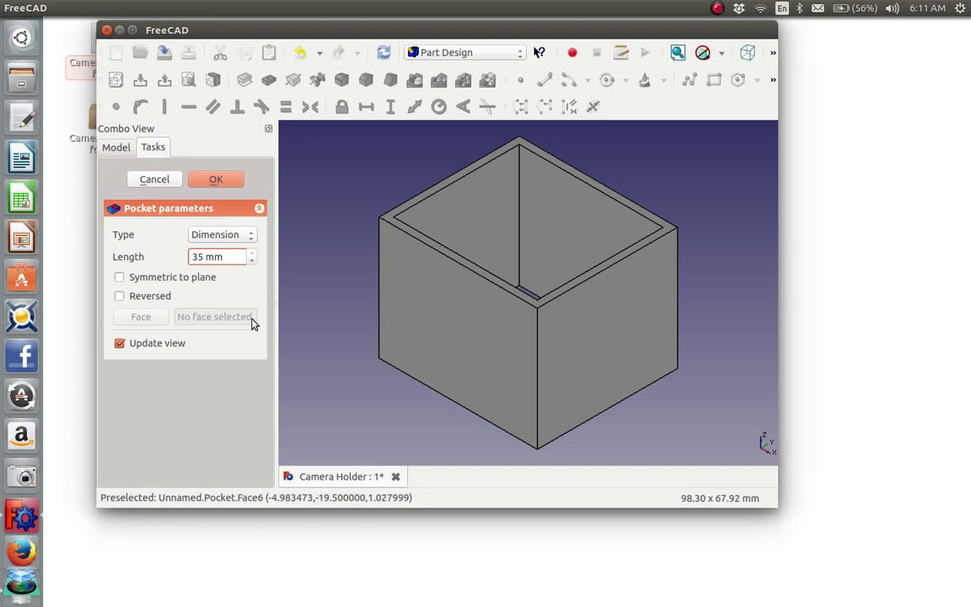
{"action": "key", "text": "Down"}
{"action": "key", "text": "Down"}
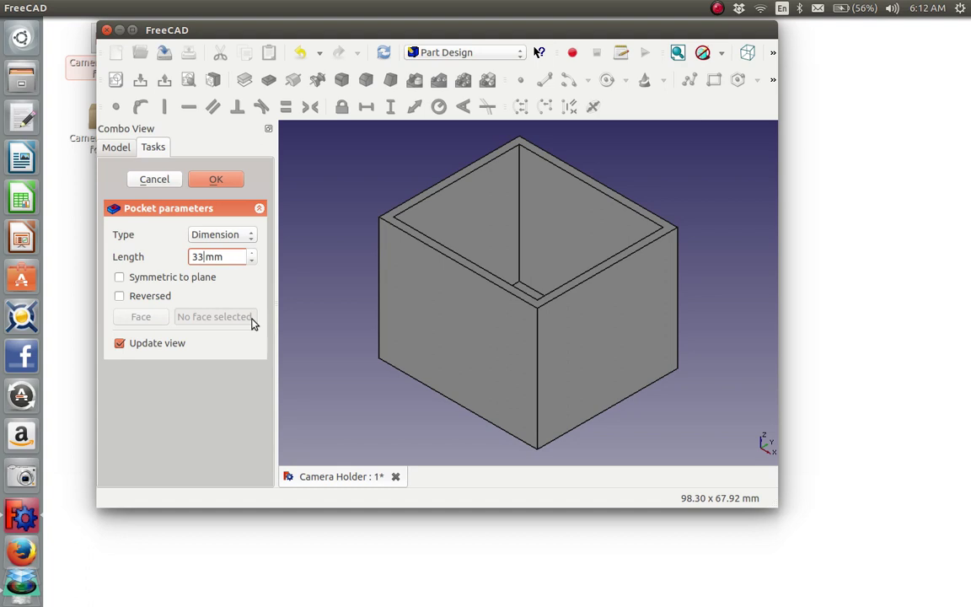
{"action": "key", "text": "Down"}
{"action": "left_click", "coordinate": [216, 180]}
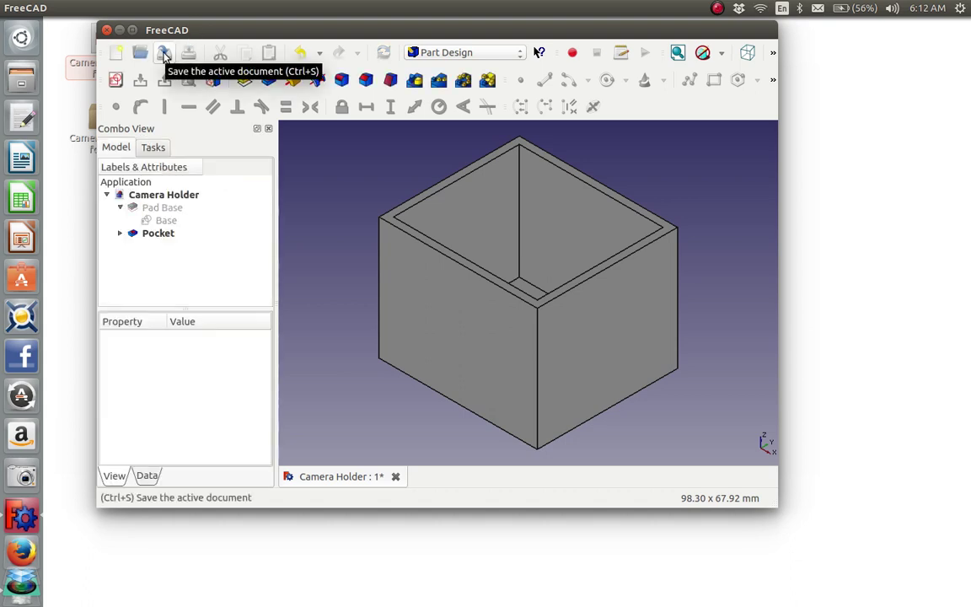
Save the model and rename the Pocket feature to 'Pocket Camera'
{"action": "left_click", "coordinate": [165, 54]}
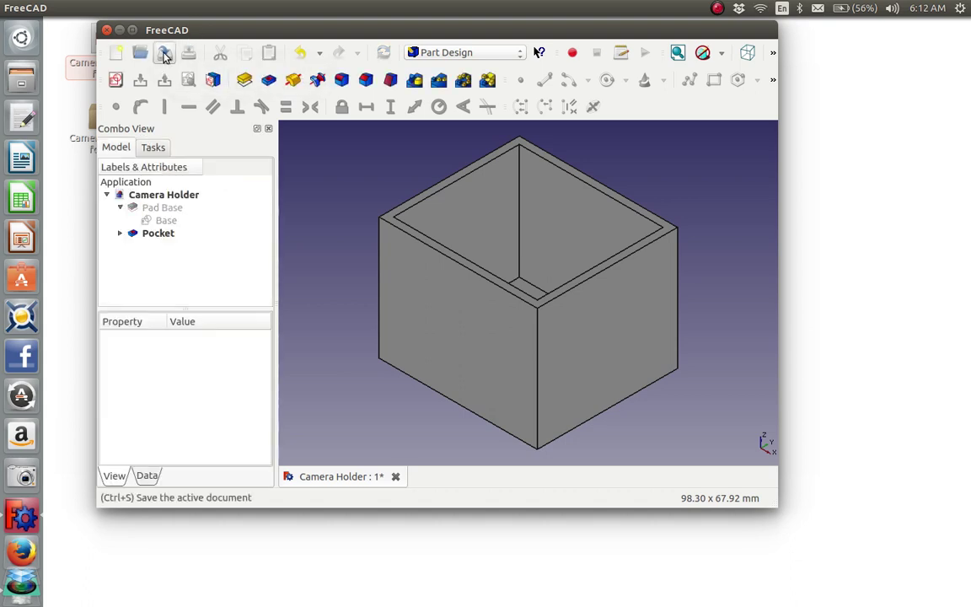
{"action": "left_click", "coordinate": [121, 234]}
{"action": "right_click", "coordinate": [160, 238]}
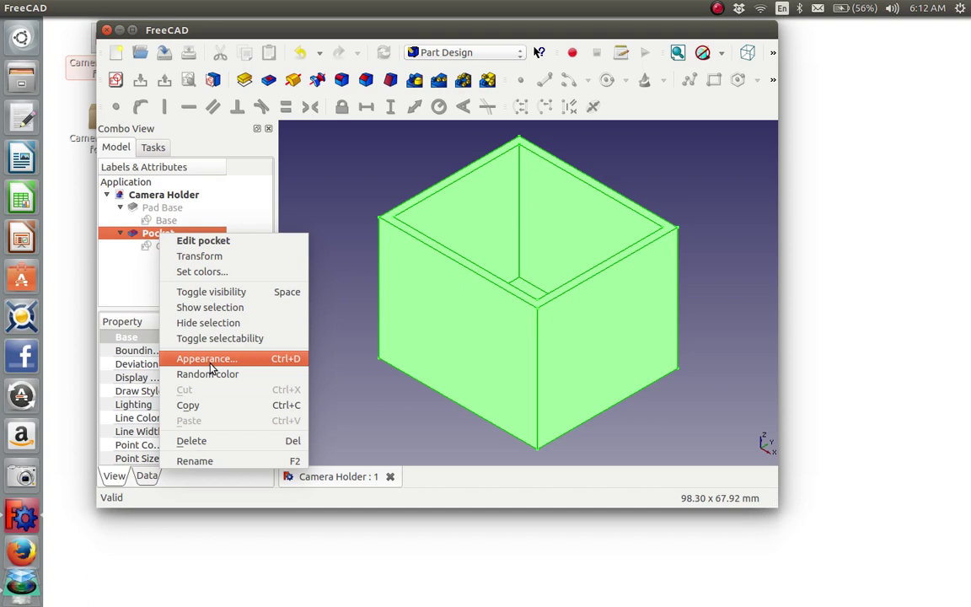
{"action": "left_click", "coordinate": [194, 461]}
{"action": "left_click", "coordinate": [197, 235]}
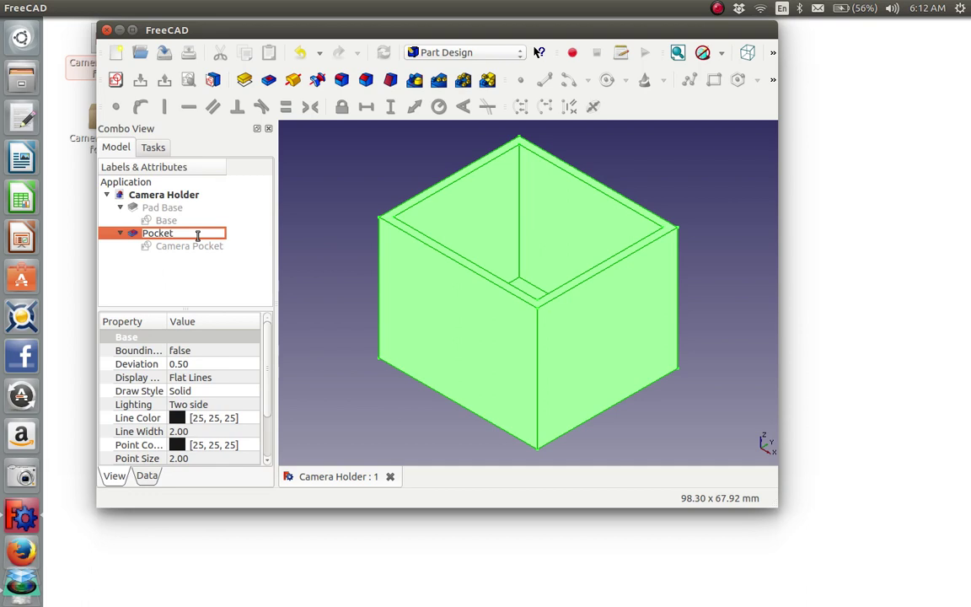
{"action": "type", "text": "Camera"}
{"action": "left_click", "coordinate": [209, 249]}
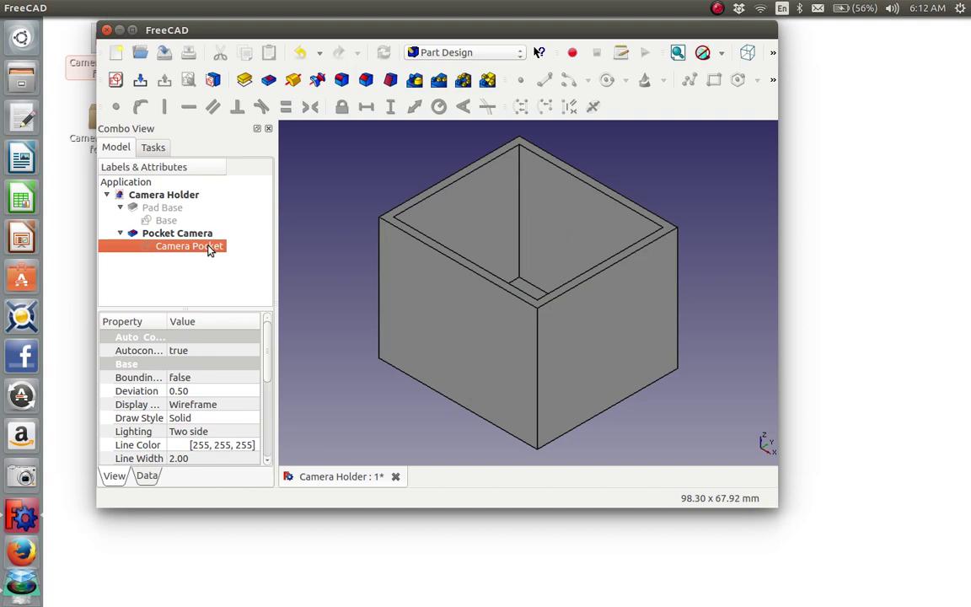
Rename the pocket's Camera Pocket sketch to 'Camera'
{"action": "right_click", "coordinate": [210, 248]}
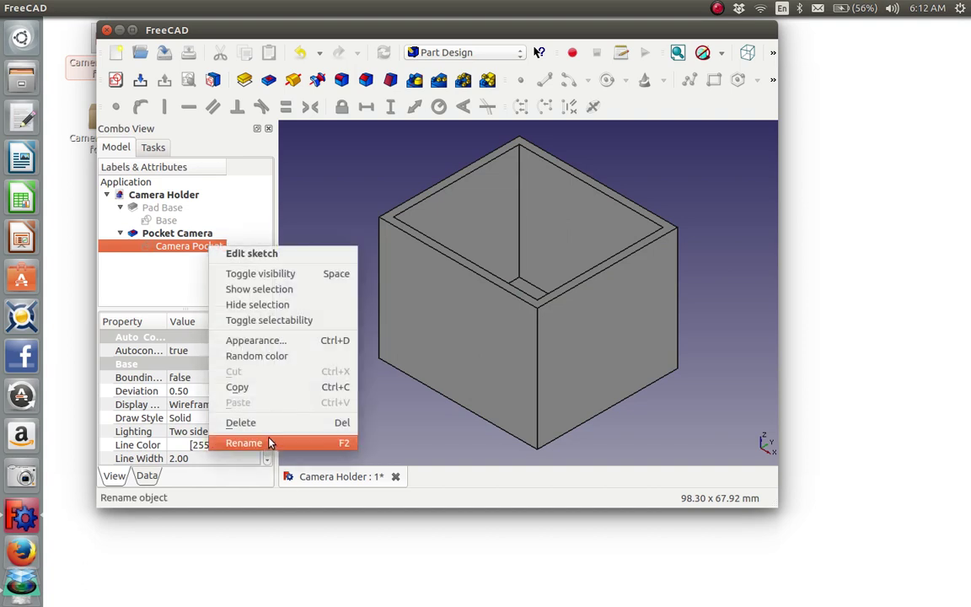
{"action": "left_click", "coordinate": [245, 443]}
{"action": "key", "text": "BackSpace"}
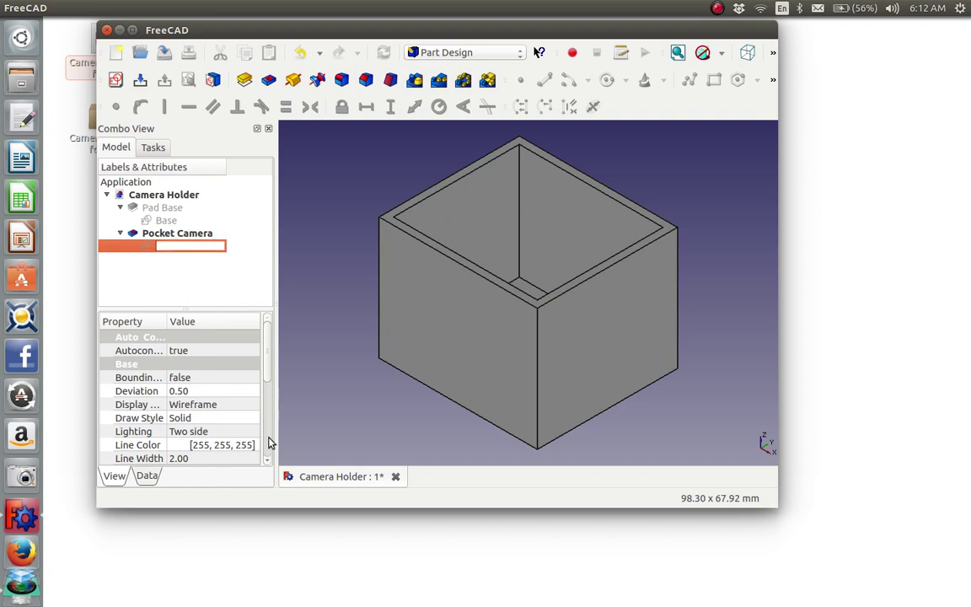
{"action": "type", "text": "c"}
{"action": "key", "text": "BackSpace"}
{"action": "type", "text": "Camera"}
{"action": "key", "text": "Return"}
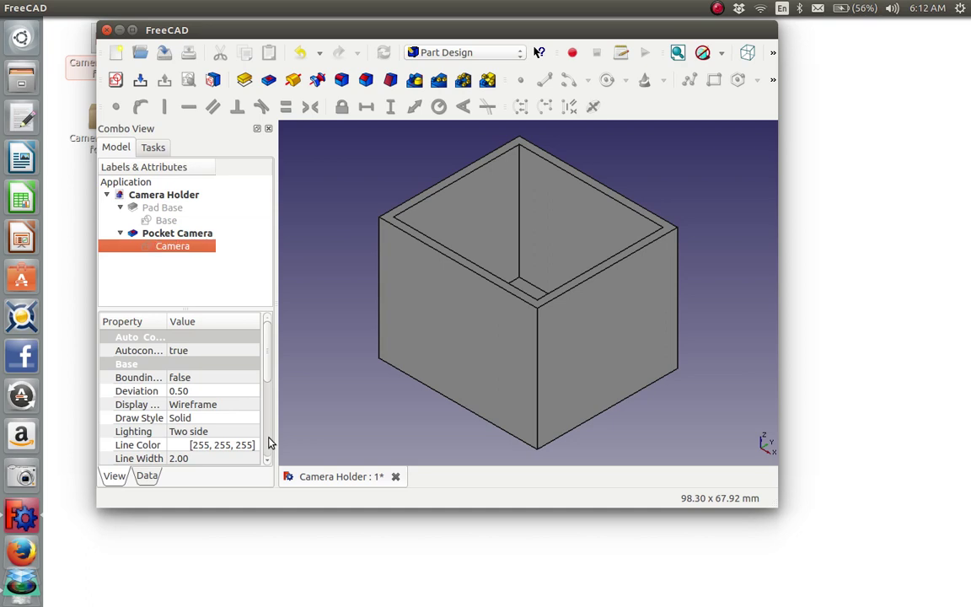
Save, switch to top view, select the pocket floor and show the face tools
{"action": "left_click", "coordinate": [166, 65]}
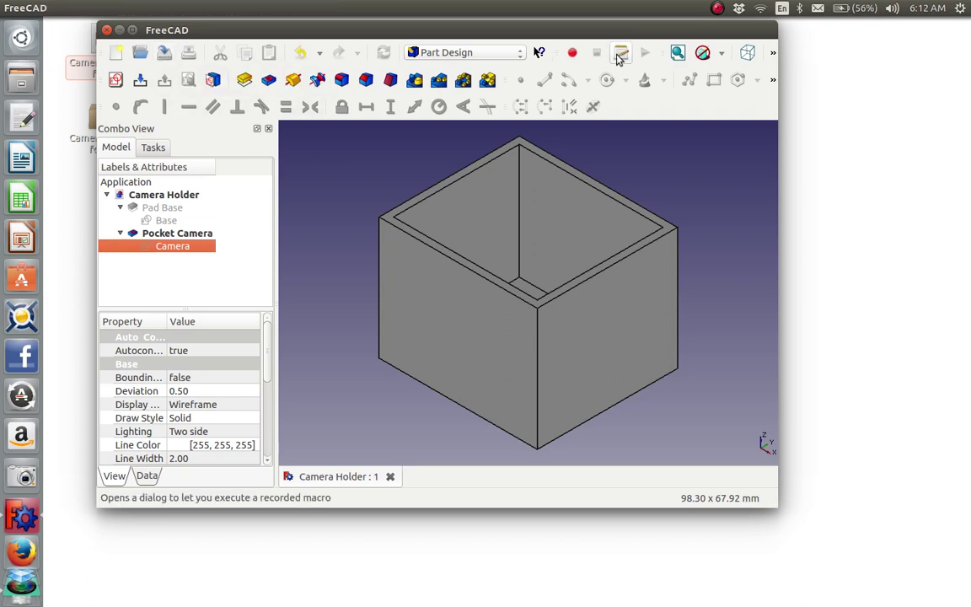
{"action": "left_click", "coordinate": [773, 52]}
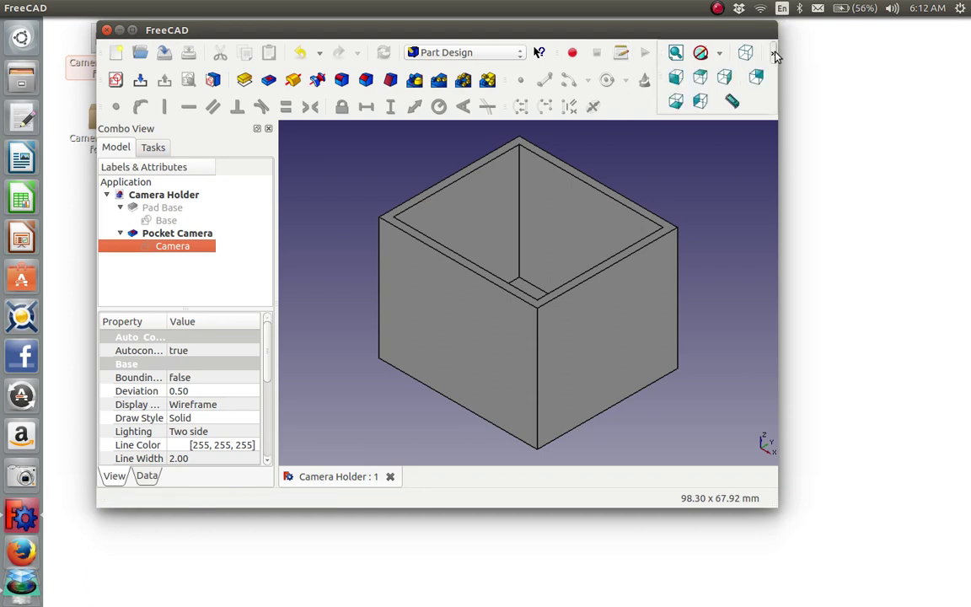
{"action": "left_click", "coordinate": [700, 78]}
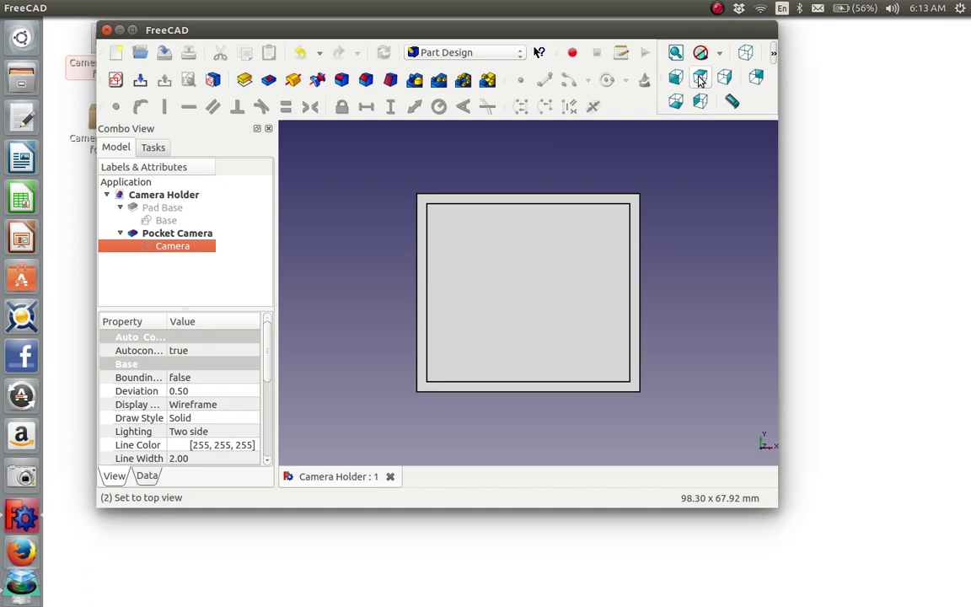
{"action": "left_click", "coordinate": [570, 239]}
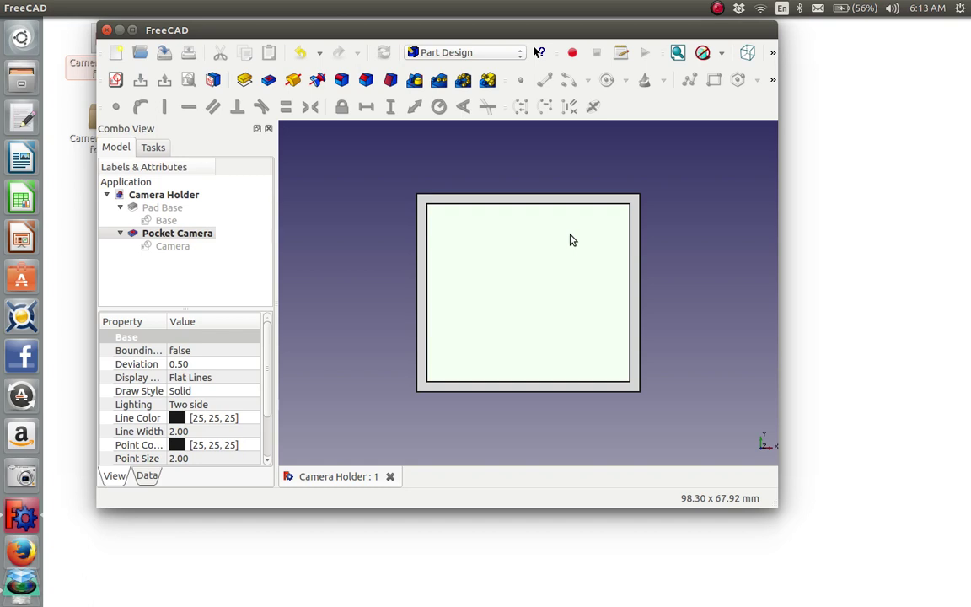
{"action": "left_click", "coordinate": [153, 149]}
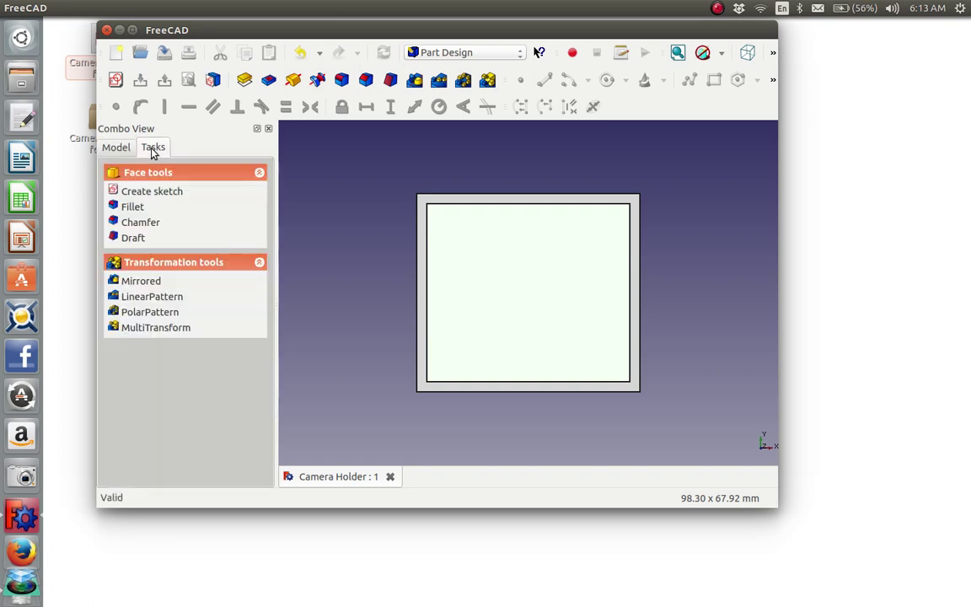
Sketch a circle of about 5.3 mm radius in the upper-left of the pocket floor
{"action": "left_click", "coordinate": [153, 194]}
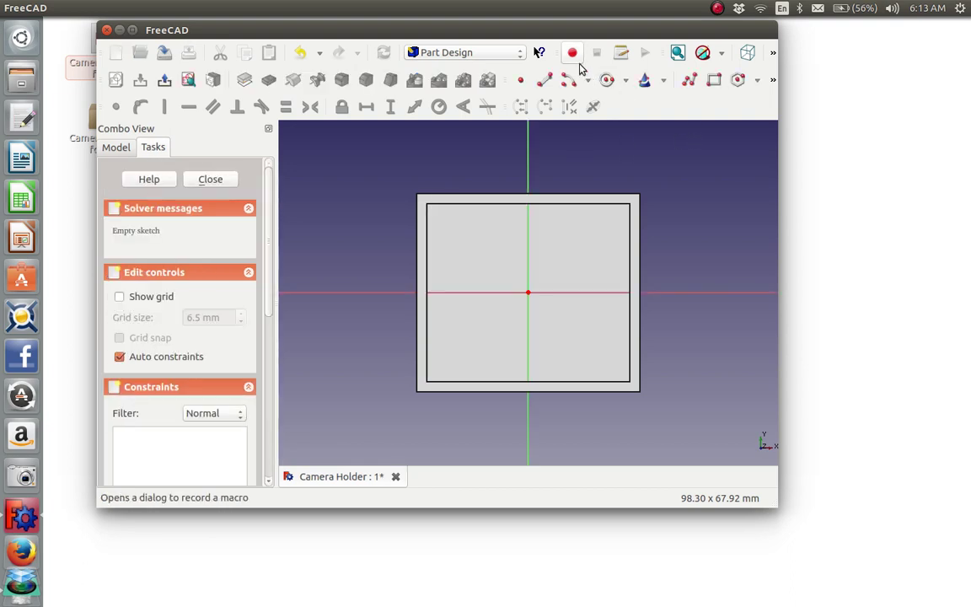
{"action": "left_click", "coordinate": [607, 81]}
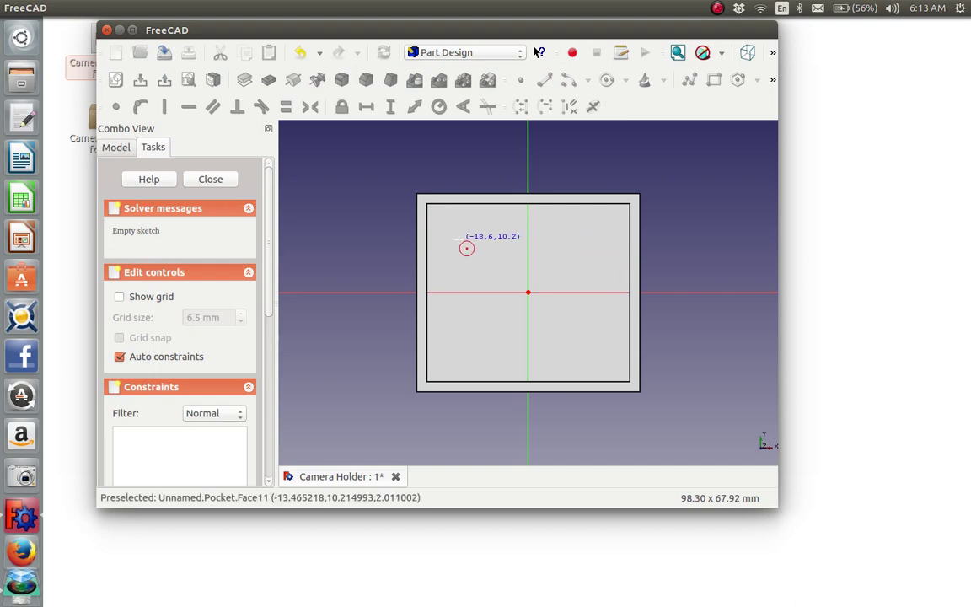
{"action": "left_click", "coordinate": [460, 229]}
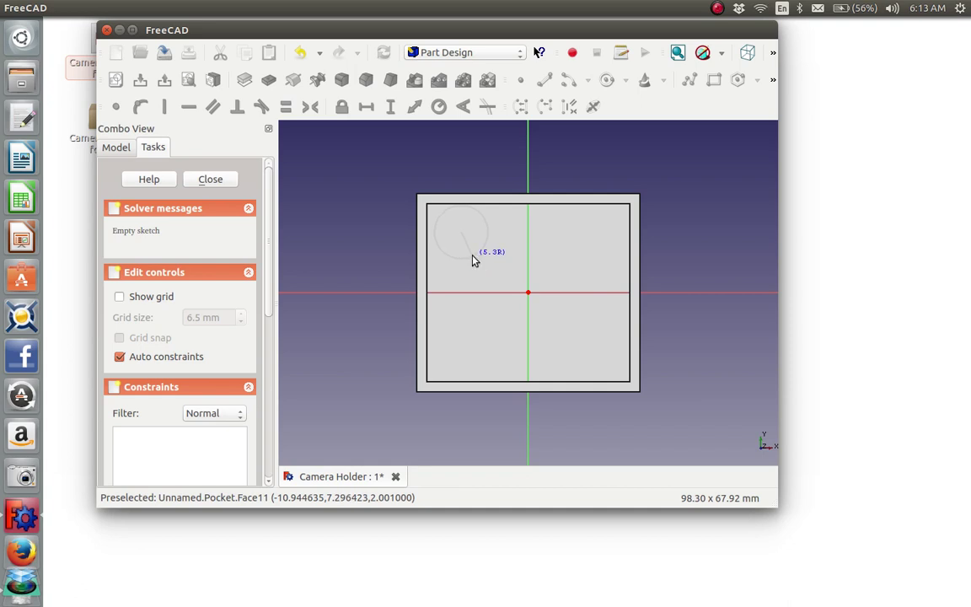
{"action": "left_click", "coordinate": [473, 262]}
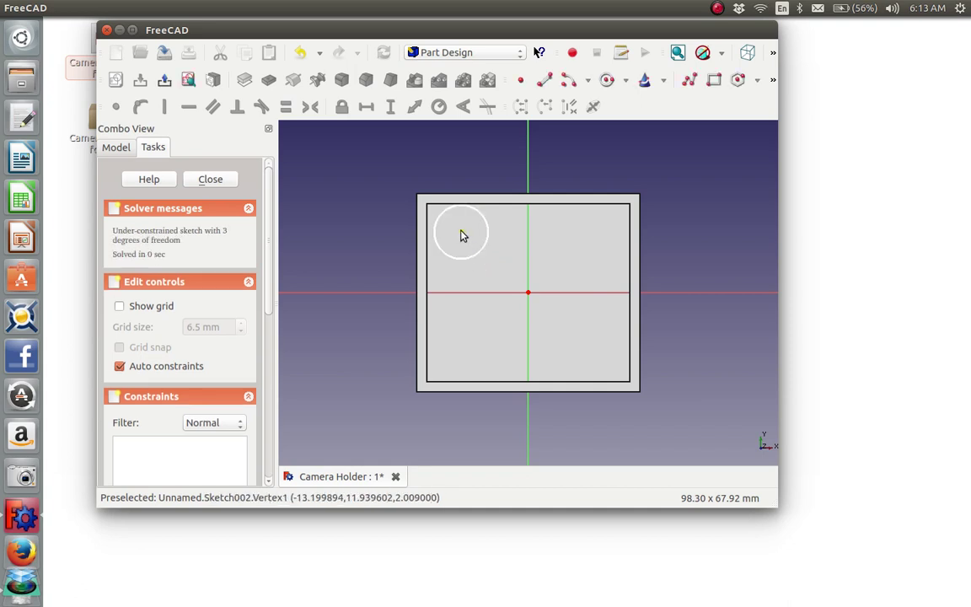
{"action": "left_click_drag", "start_coordinate": [463, 236], "coordinate": [481, 248]}
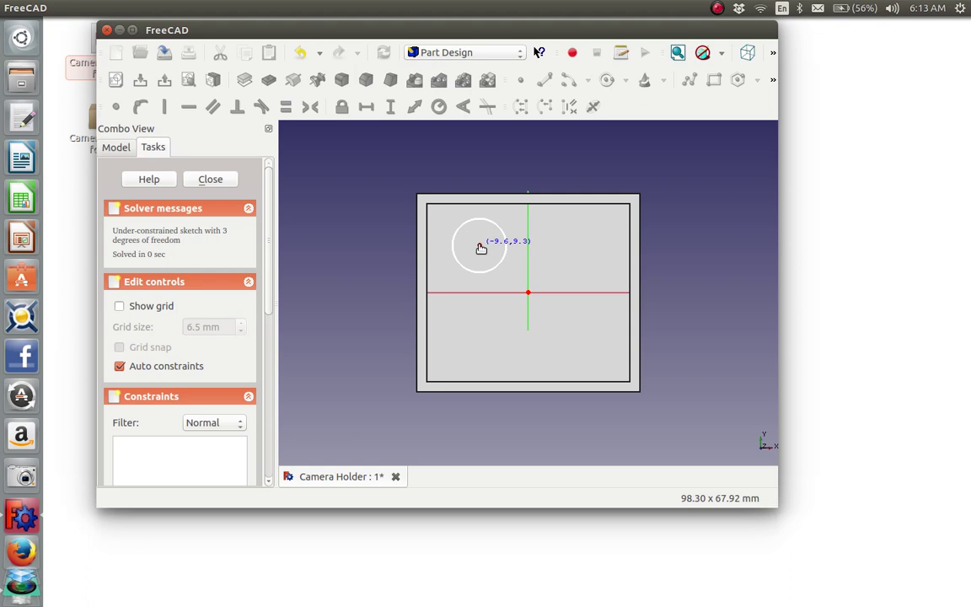
{"action": "left_click_drag", "start_coordinate": [481, 248], "coordinate": [480, 249]}
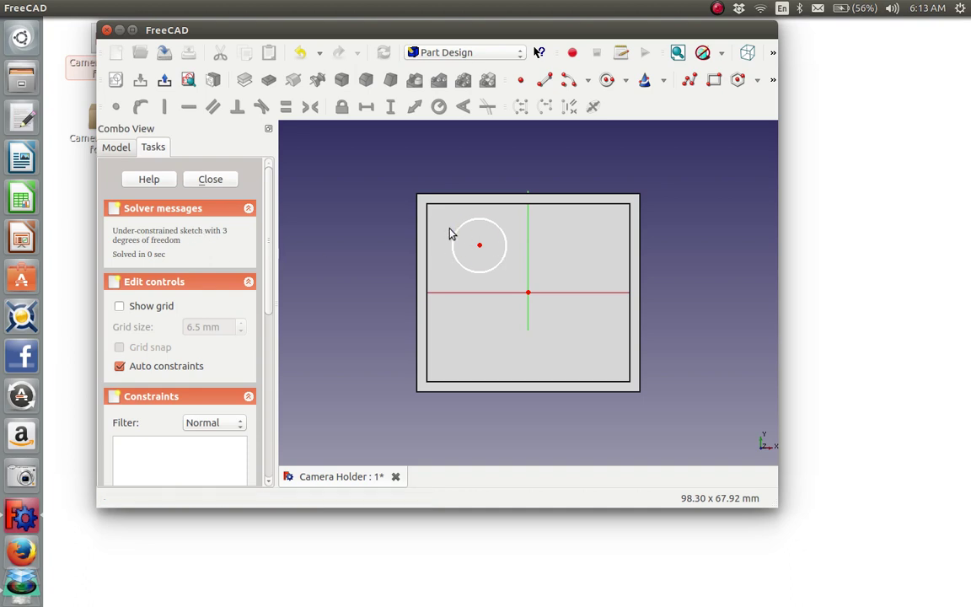
{"action": "left_click", "coordinate": [212, 179]}
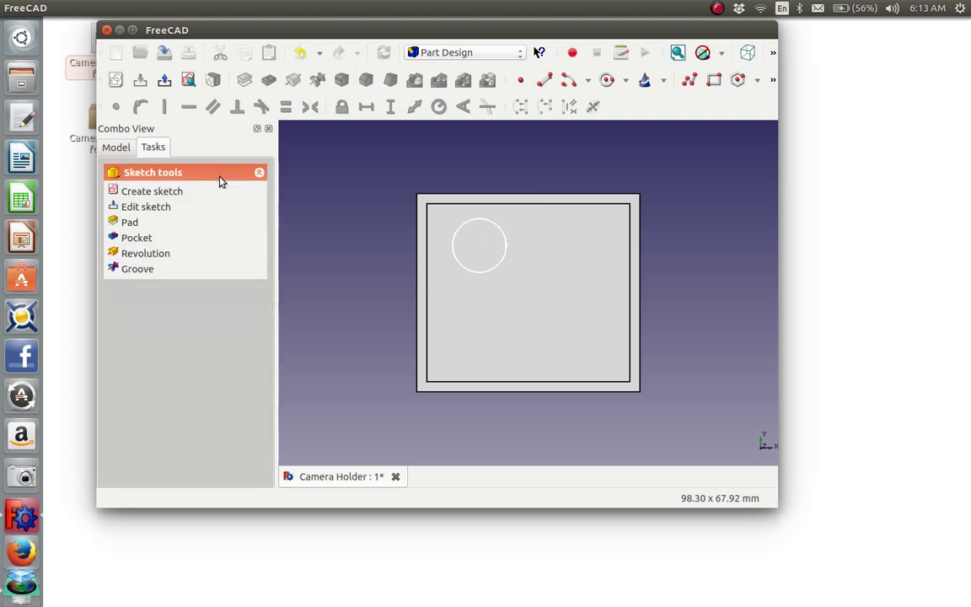
Rename the circle sketch Sketch002 to 'Lens' in the model tree
{"action": "left_click", "coordinate": [115, 149]}
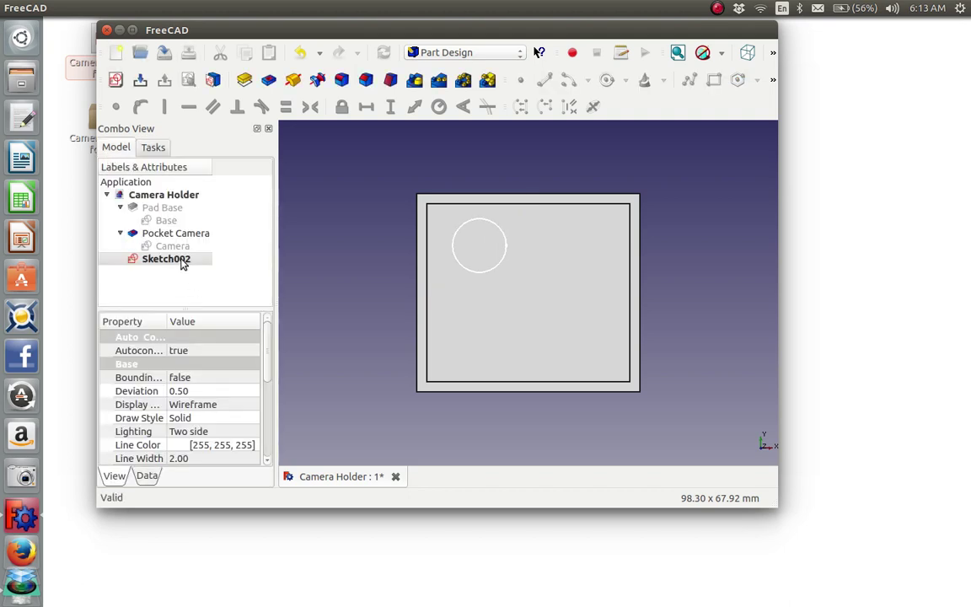
{"action": "right_click", "coordinate": [181, 261]}
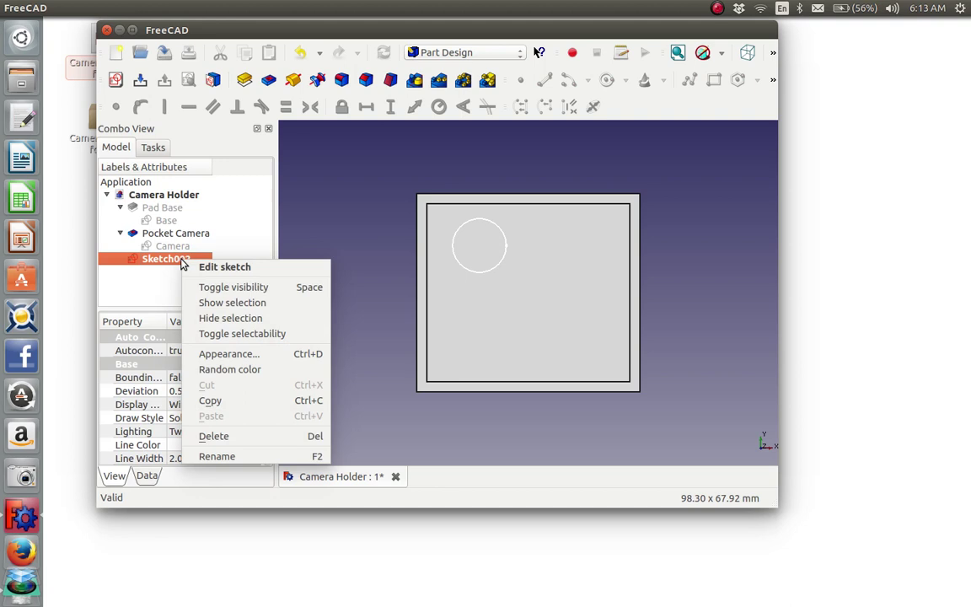
{"action": "left_click", "coordinate": [216, 456]}
{"action": "type", "text": "L"}
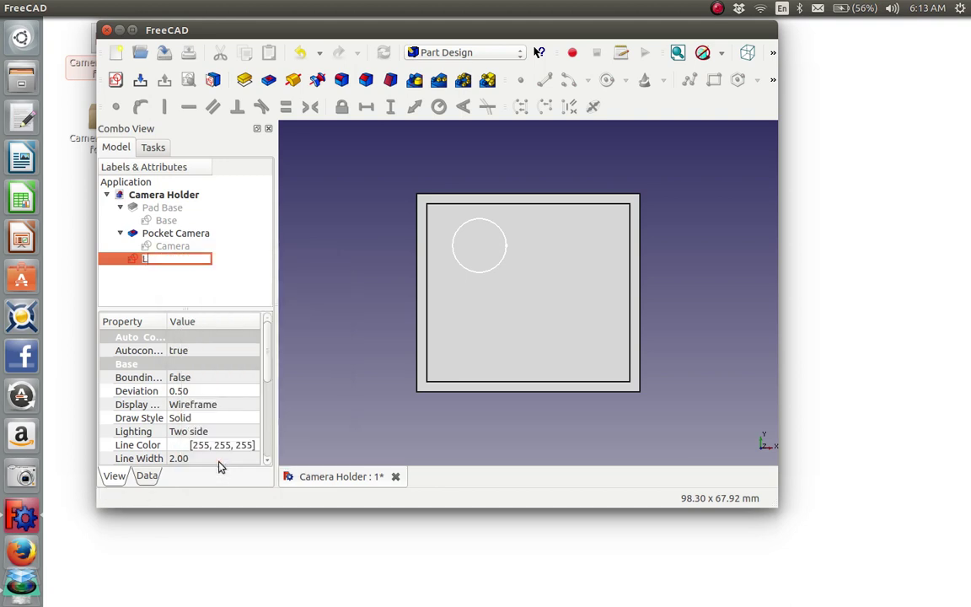
{"action": "type", "text": "ens"}
{"action": "key", "text": "Return"}
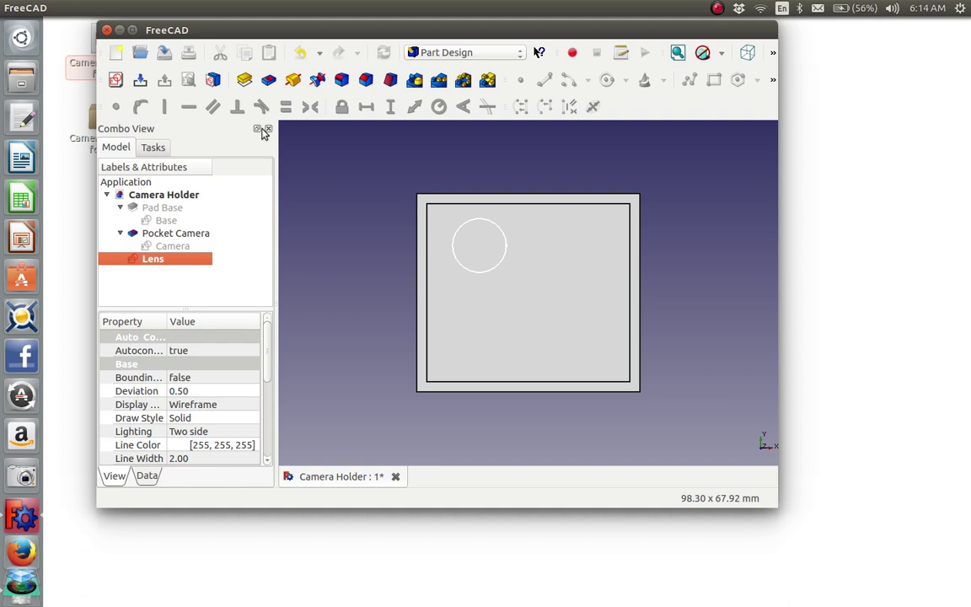
{"action": "left_click", "coordinate": [153, 148]}
{"action": "left_click", "coordinate": [115, 148]}
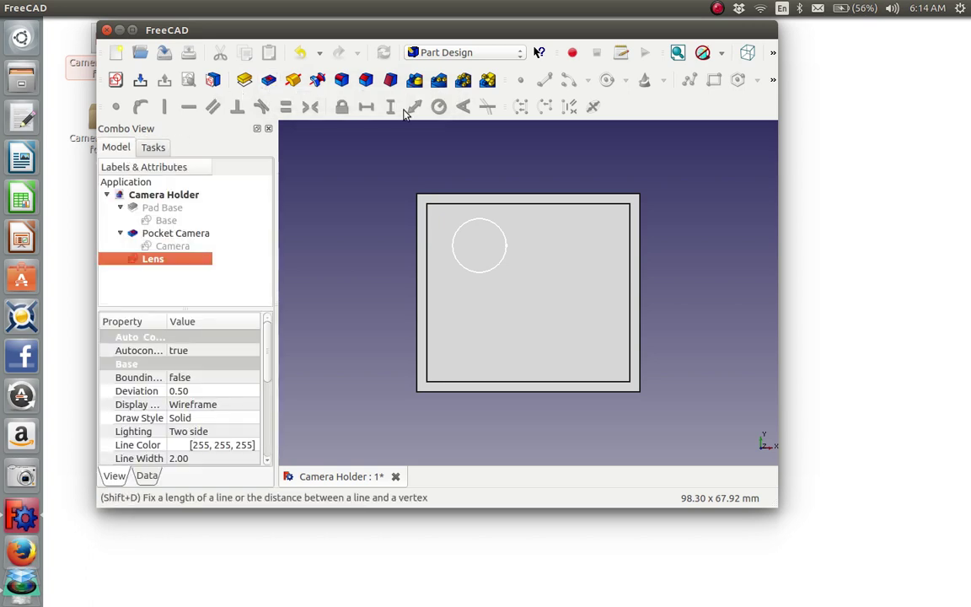
Cut a Through all pocket from the Lens sketch
{"action": "left_click", "coordinate": [268, 80]}
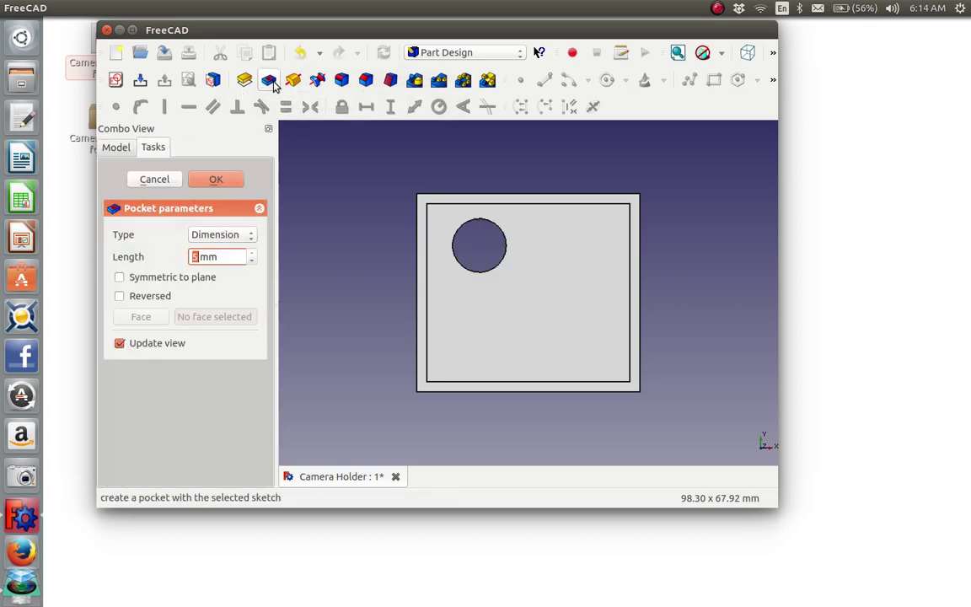
{"action": "left_click", "coordinate": [243, 235]}
{"action": "left_click", "coordinate": [242, 252]}
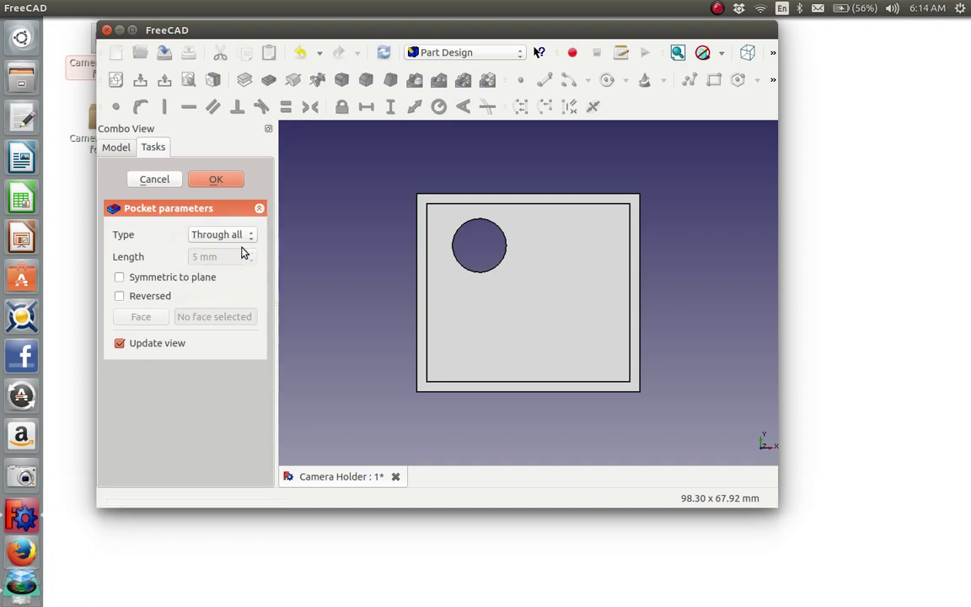
{"action": "left_click", "coordinate": [228, 179]}
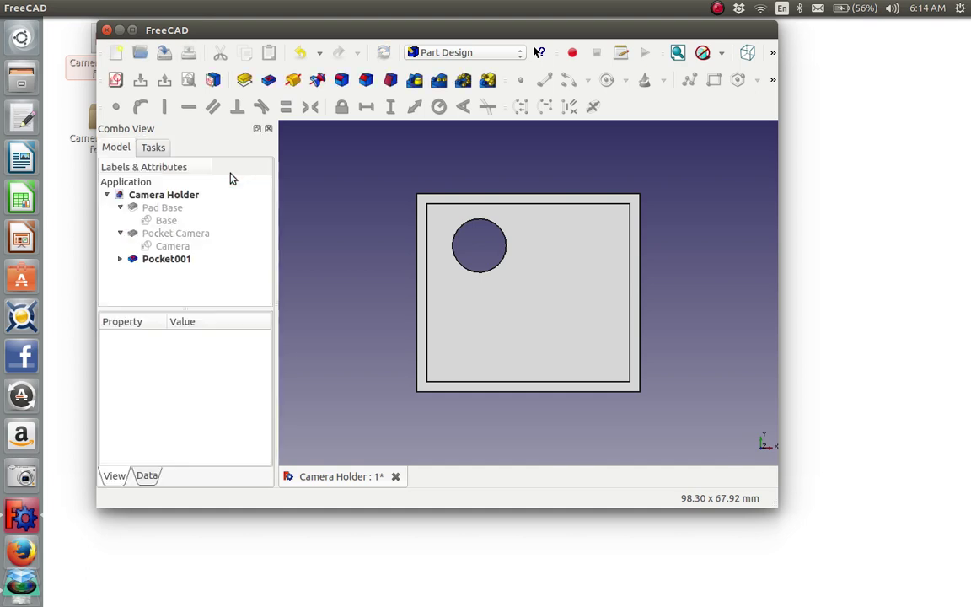
Rename the new Pocket001 feature to 'Pocket Lens'
{"action": "right_click", "coordinate": [167, 262]}
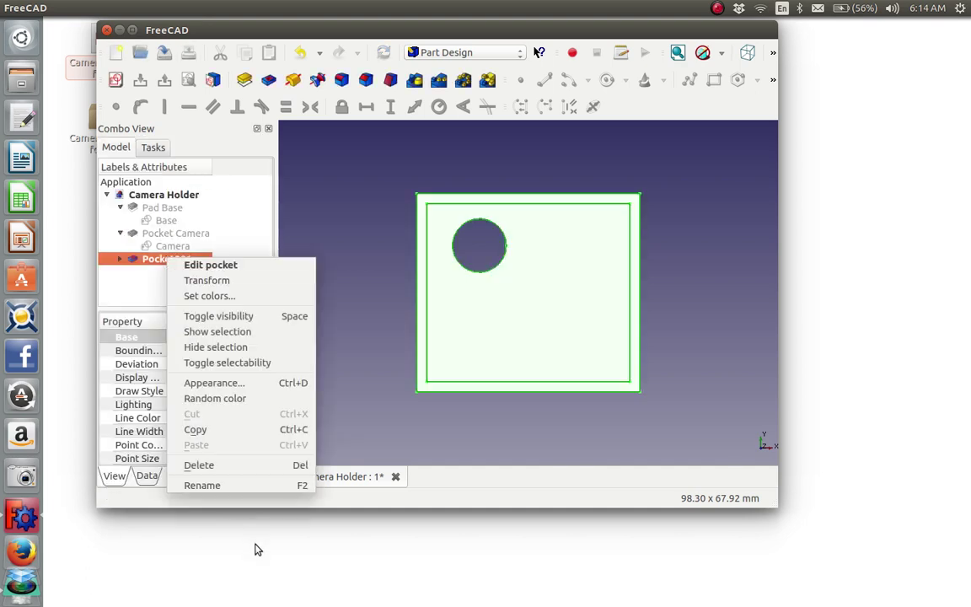
{"action": "left_click", "coordinate": [241, 485]}
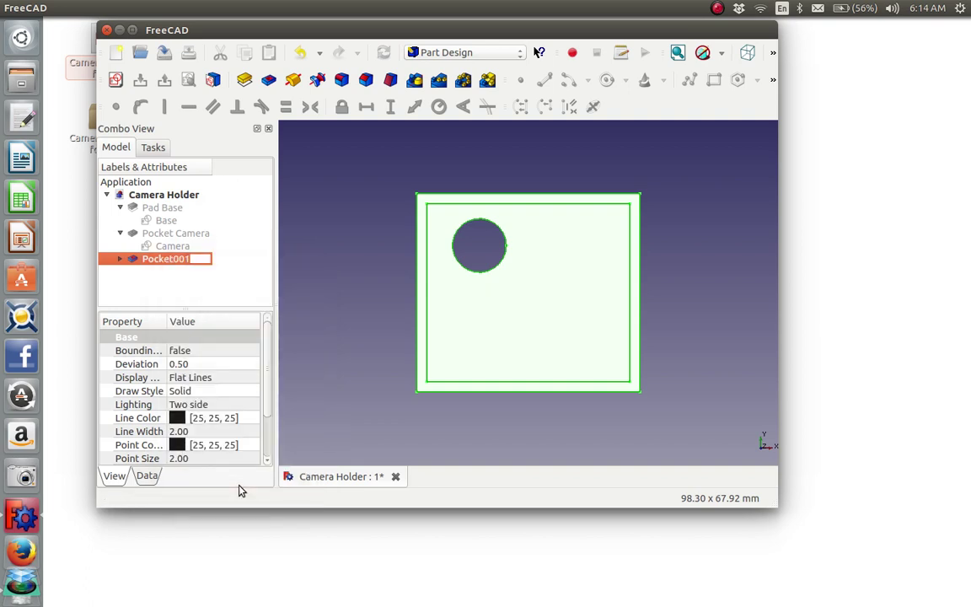
{"action": "key", "text": "BackSpace"}
{"action": "type", "text": "Pos"}
{"action": "type", "text": "ket Lens"}
{"action": "key", "text": "Return"}
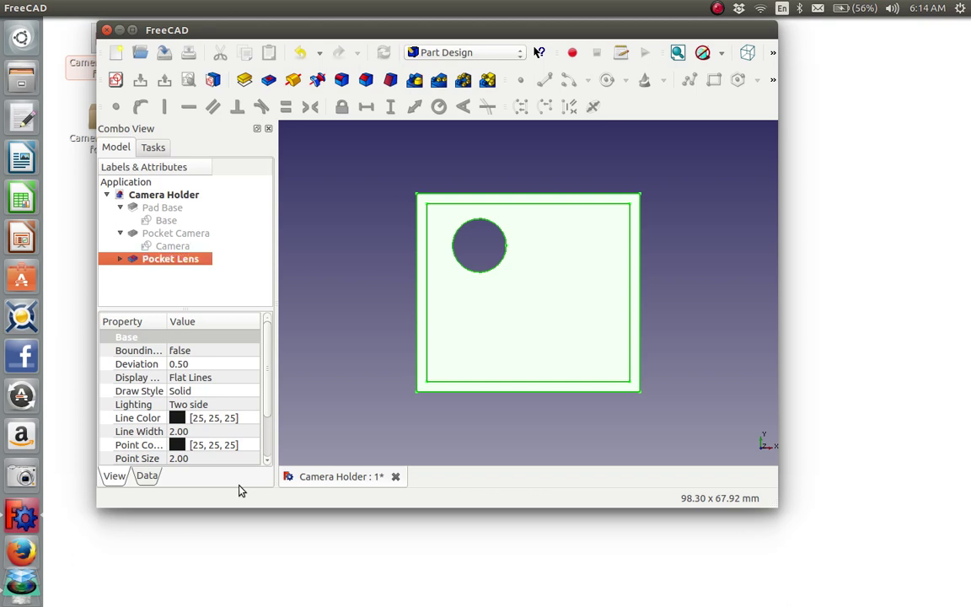
Collapse the Pocket Lens, Pocket Camera and Pad Base items and save the document
{"action": "left_click", "coordinate": [121, 260]}
{"action": "left_click", "coordinate": [119, 258]}
{"action": "left_click", "coordinate": [119, 232]}
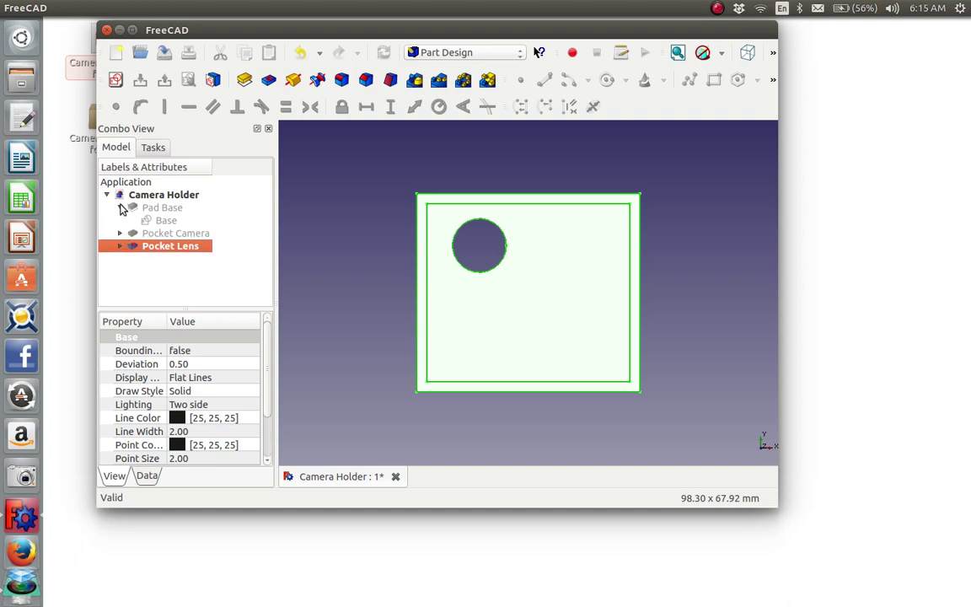
{"action": "left_click", "coordinate": [119, 207]}
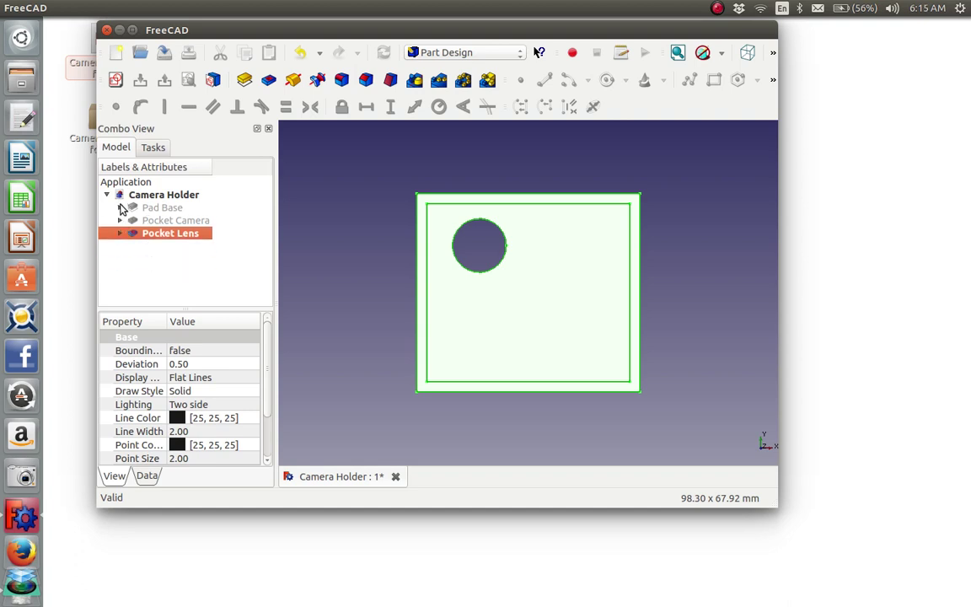
{"action": "left_click", "coordinate": [166, 61]}
{"action": "mouse_move", "coordinate": [132, 8]}
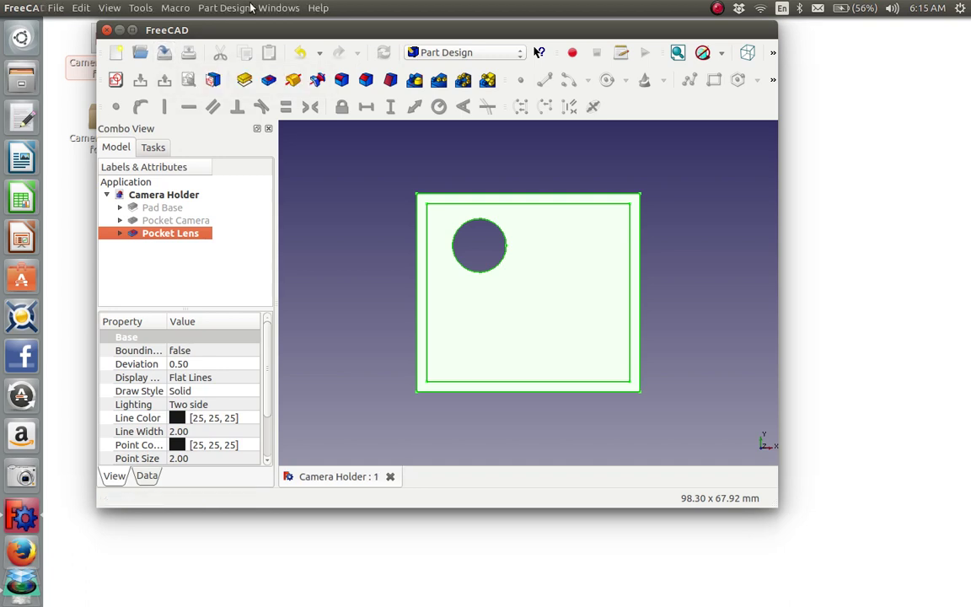
{"action": "left_click", "coordinate": [140, 7]}
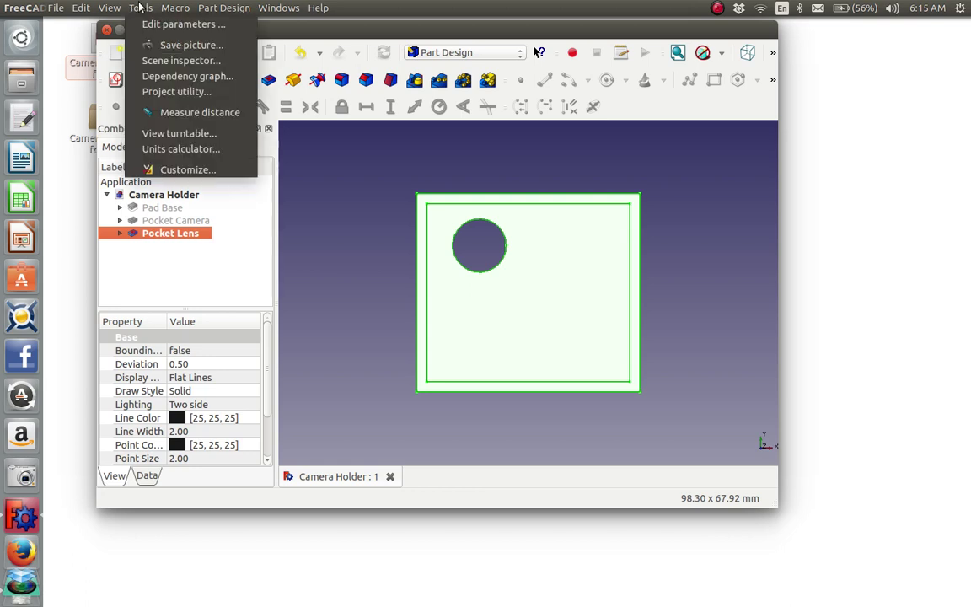
{"action": "left_click", "coordinate": [162, 76]}
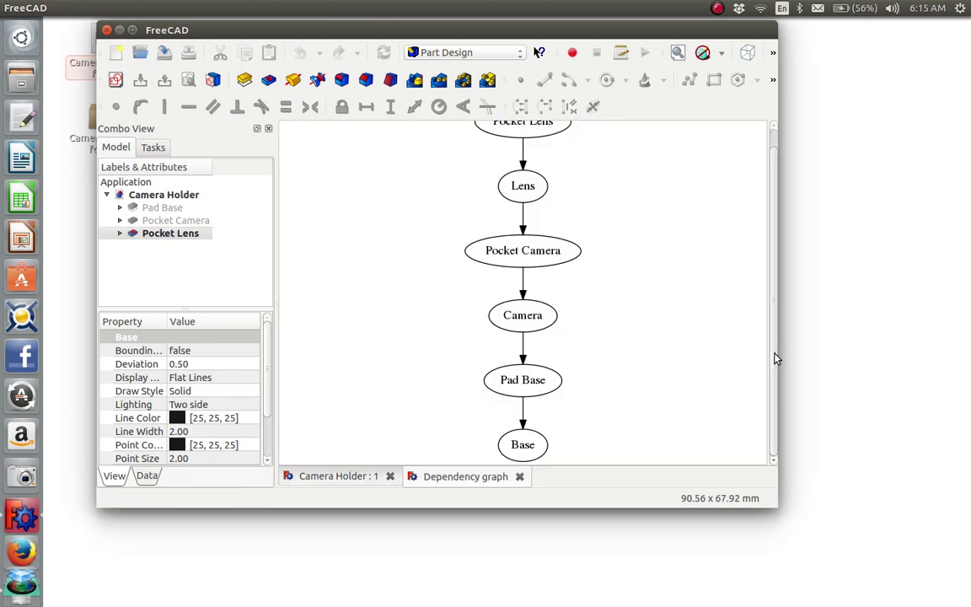
{"action": "left_click_drag", "start_coordinate": [775, 359], "coordinate": [771, 326]}
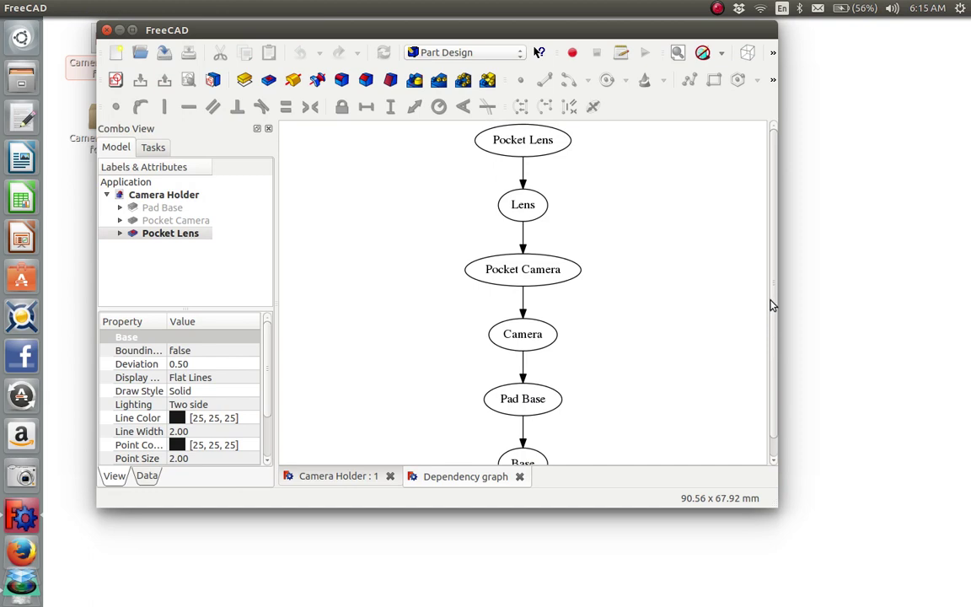
{"action": "left_click_drag", "start_coordinate": [774, 303], "coordinate": [783, 487]}
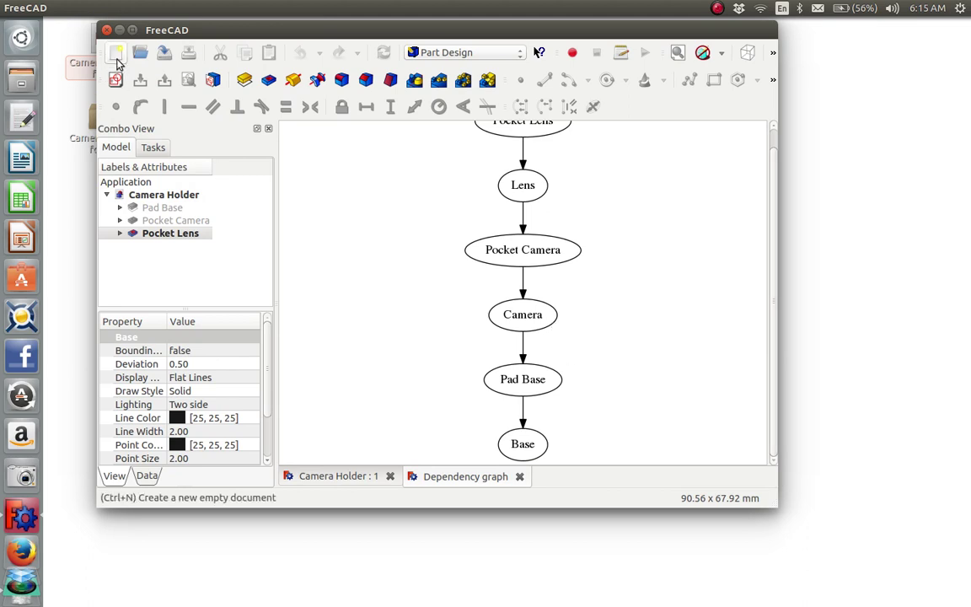
{"action": "left_click", "coordinate": [520, 477]}
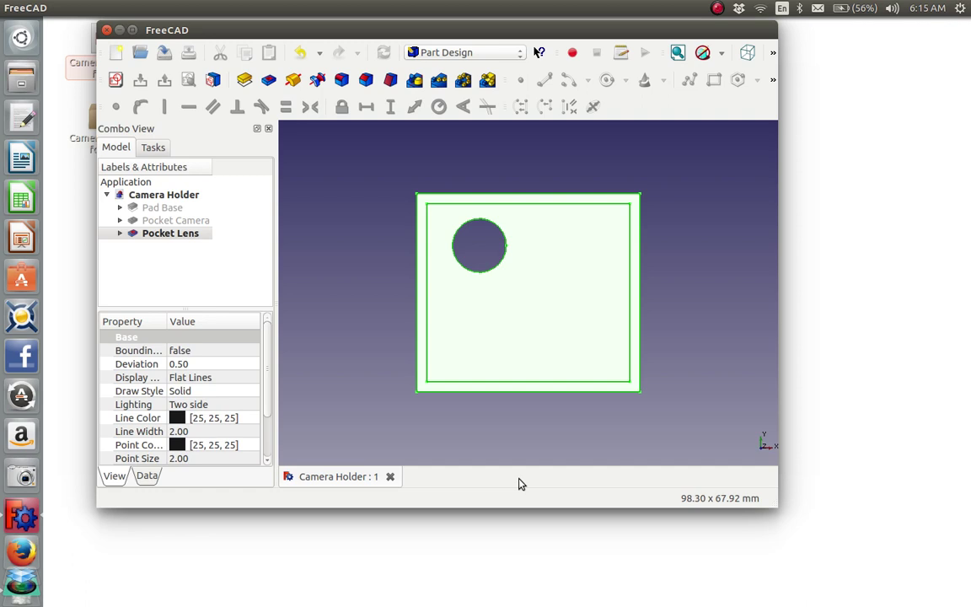
Show the holder in isometric view and quit FreeCAD
{"action": "left_click", "coordinate": [748, 58]}
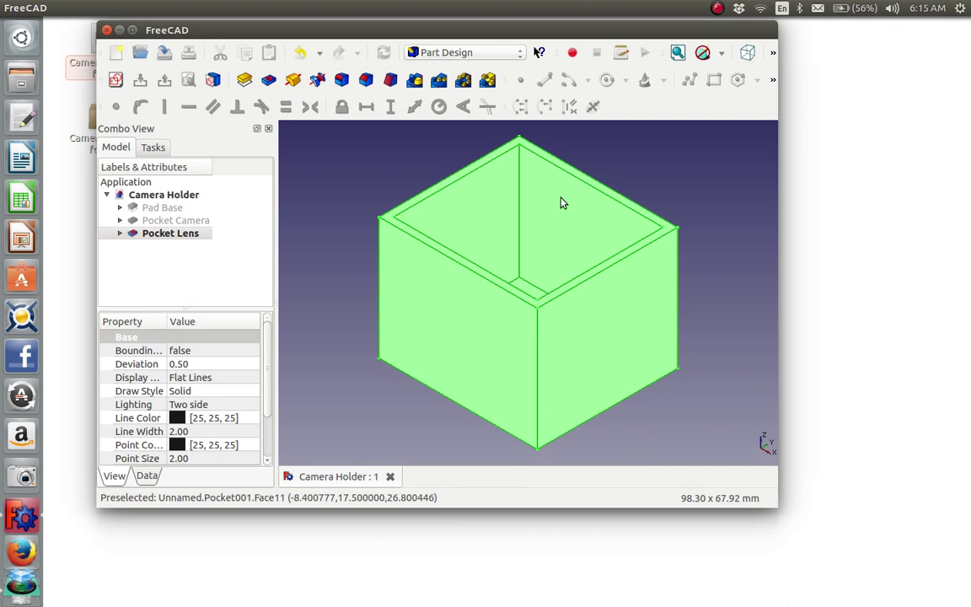
{"action": "left_click", "coordinate": [106, 30]}
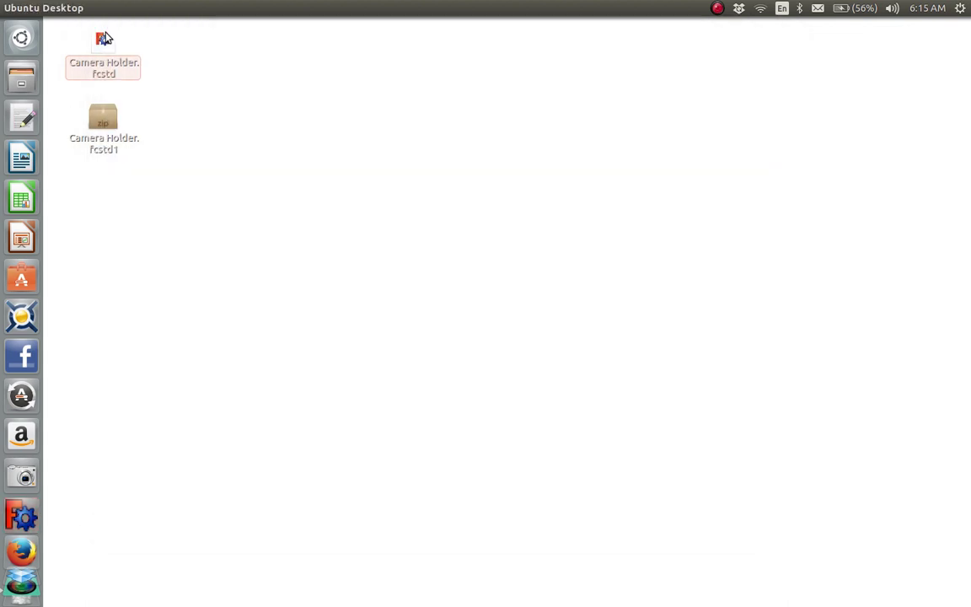